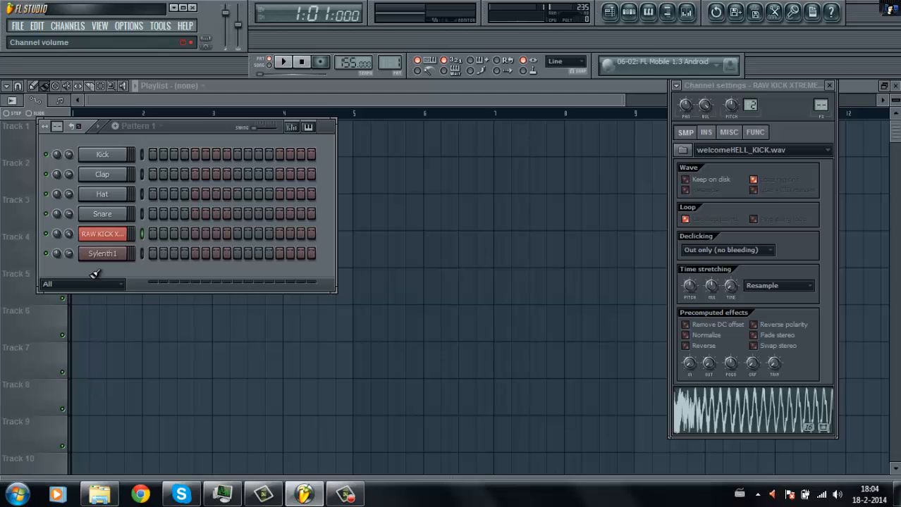
# Audition the RAW KICK XTREME BASS channel's sample and close its channel settings.
pyautogui.click(120, 238)
pyautogui.click(120, 240)
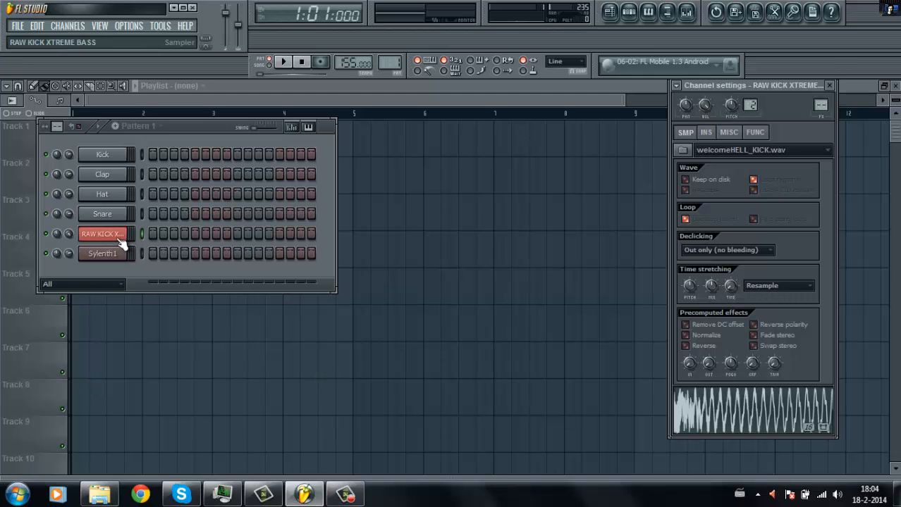
pyautogui.moveTo(808, 85); pyautogui.dragTo(665, 121)
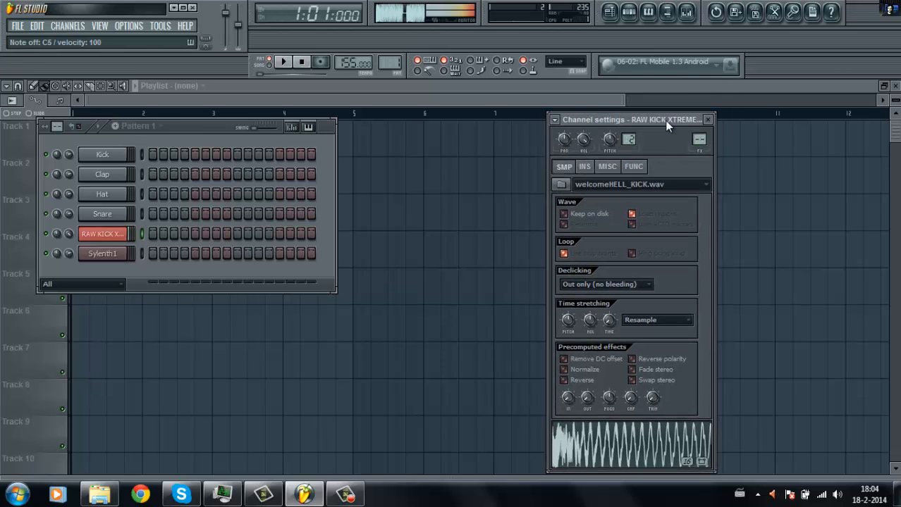
pyautogui.click(708, 120)
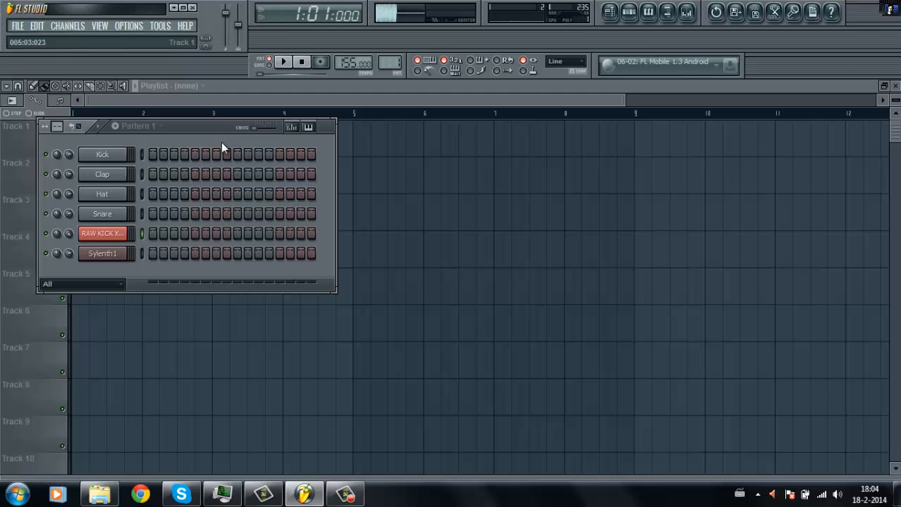
# Open the Sylenth1 channel's synth and switch off its arpeggiator and delay.
pyautogui.click(100, 256)
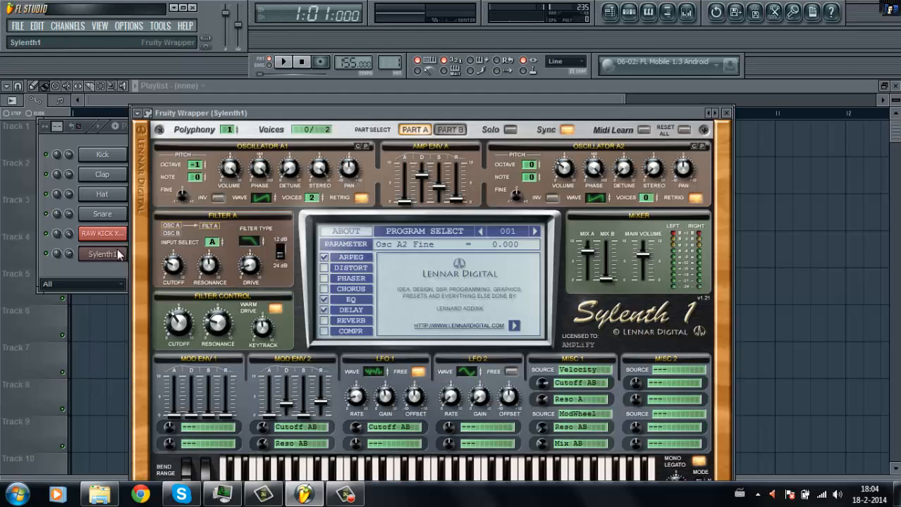
pyautogui.moveTo(336, 109); pyautogui.dragTo(375, 81)
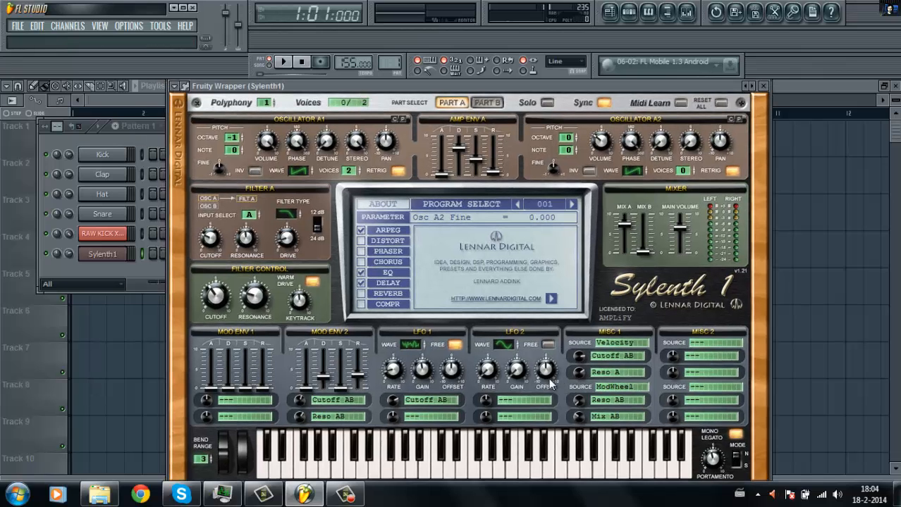
pyautogui.click(361, 232)
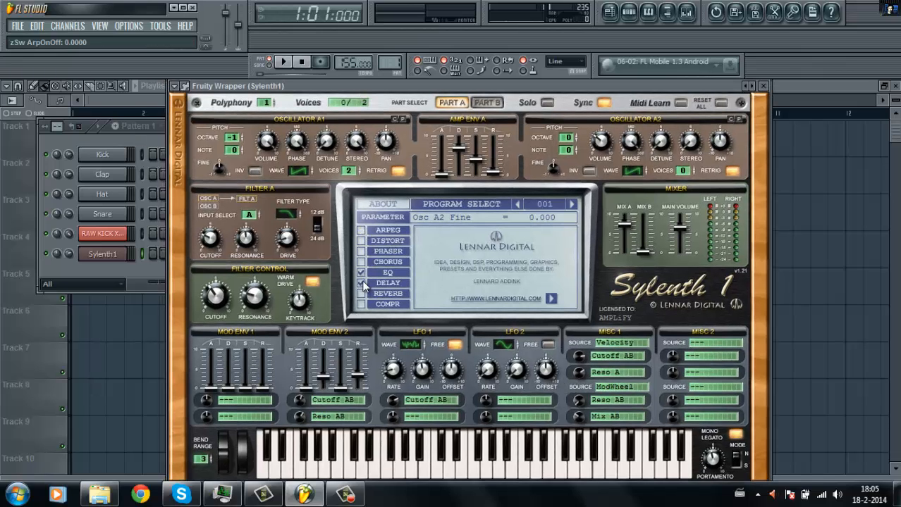
pyautogui.click(363, 286)
# Clear the first Misc 1 modulation source and both of its destinations.
pyautogui.click(608, 344)
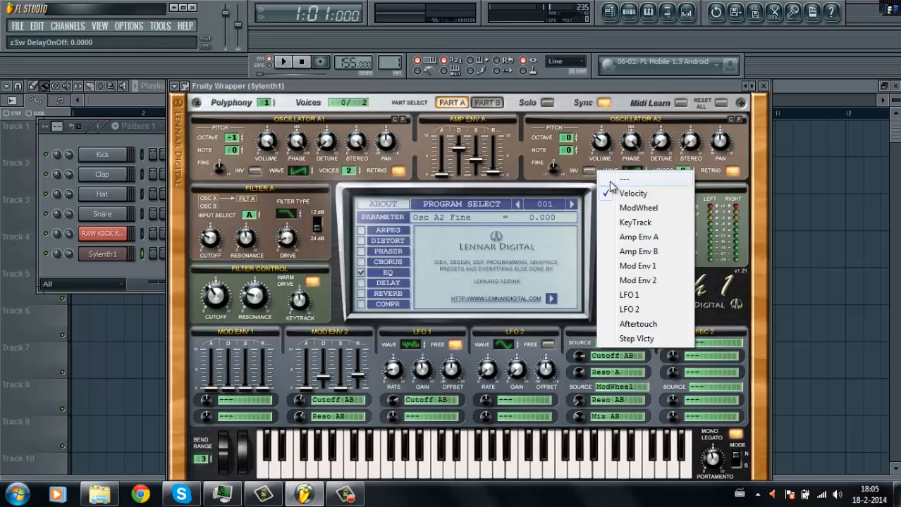
pyautogui.click(614, 180)
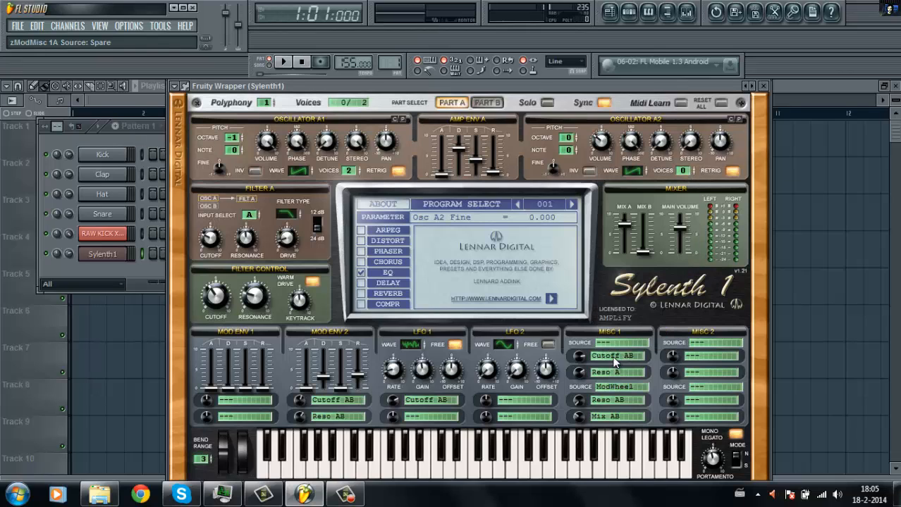
pyautogui.click(613, 358)
pyautogui.click(625, 187)
pyautogui.click(619, 374)
pyautogui.click(621, 201)
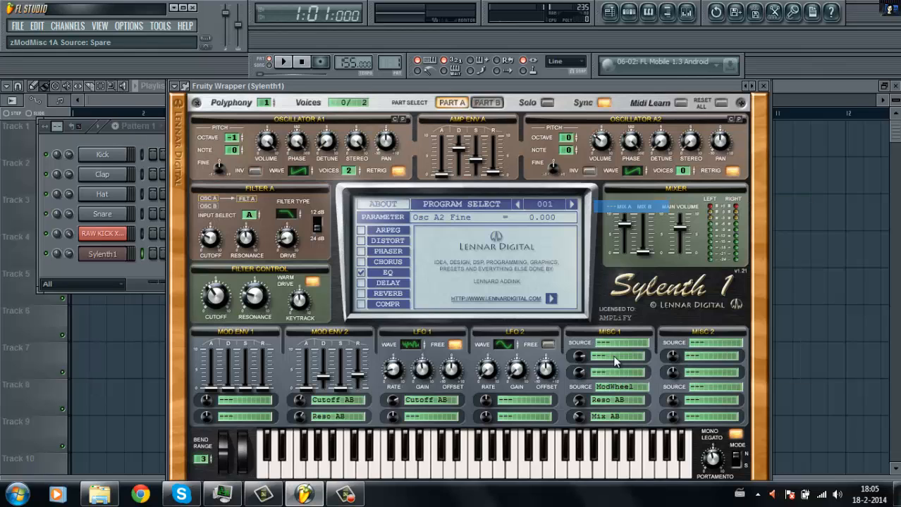
# Clear the second Misc 1 modulation source along with its two destinations.
pyautogui.click(626, 381)
pyautogui.click(614, 219)
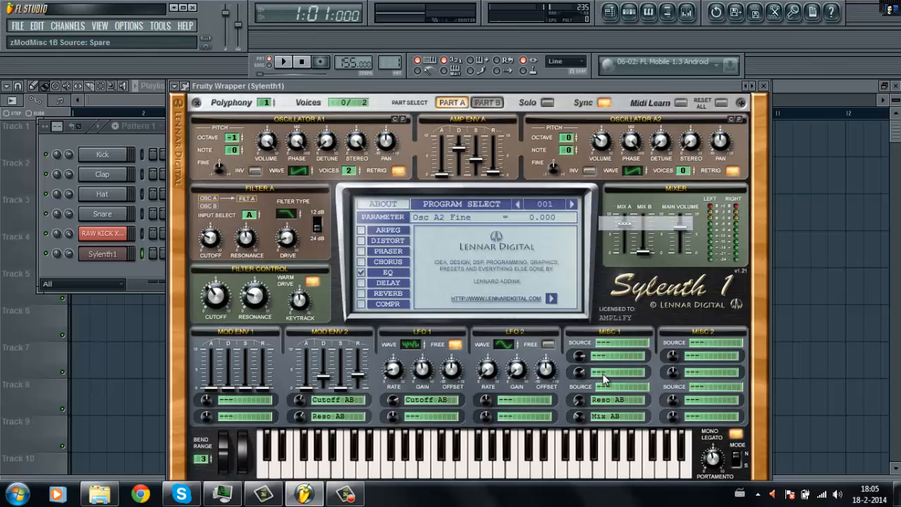
pyautogui.click(612, 400)
pyautogui.click(616, 233)
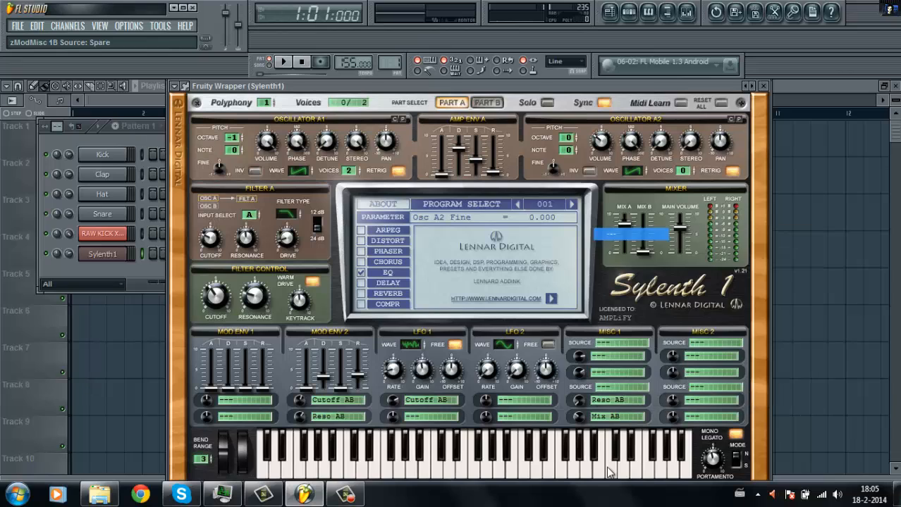
pyautogui.click(617, 415)
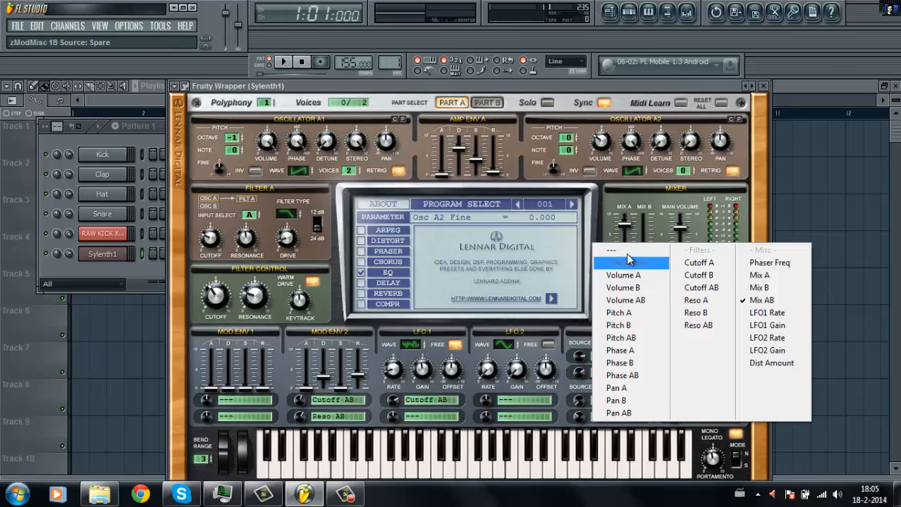
pyautogui.click(620, 249)
# Clear both Mod Env 2 destinations and the first LFO 1 destination.
pyautogui.click(335, 401)
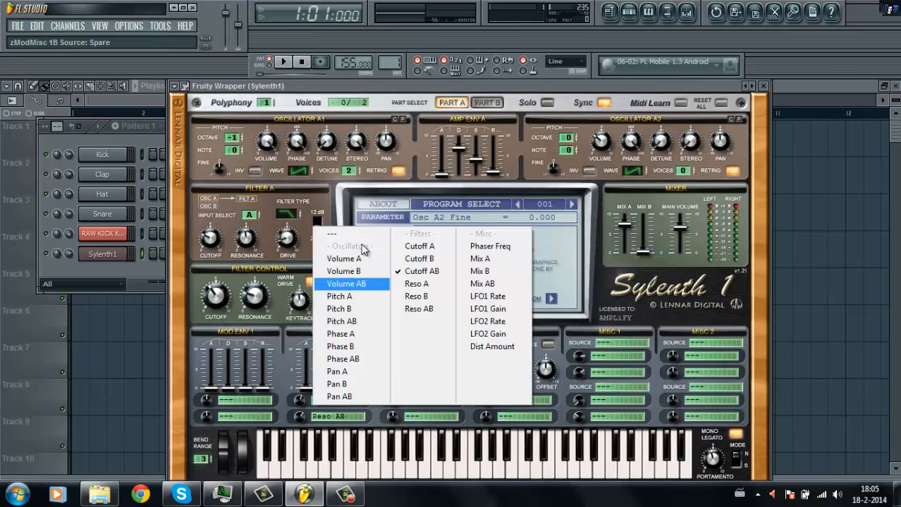
pyautogui.click(359, 232)
pyautogui.click(343, 418)
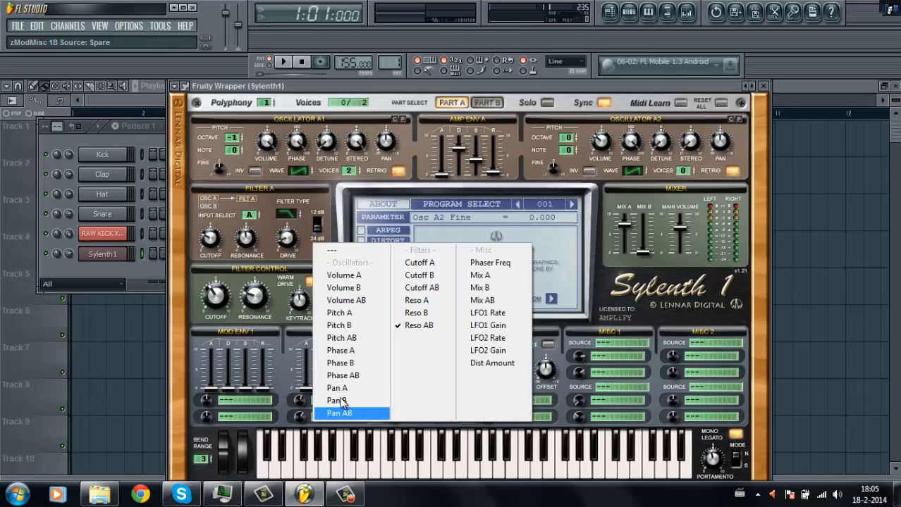
pyautogui.click(348, 252)
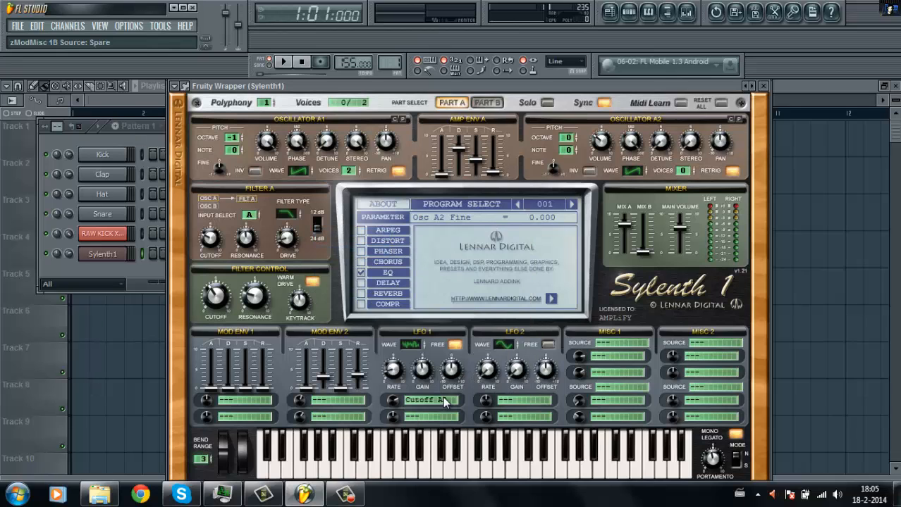
pyautogui.click(447, 402)
pyautogui.click(438, 239)
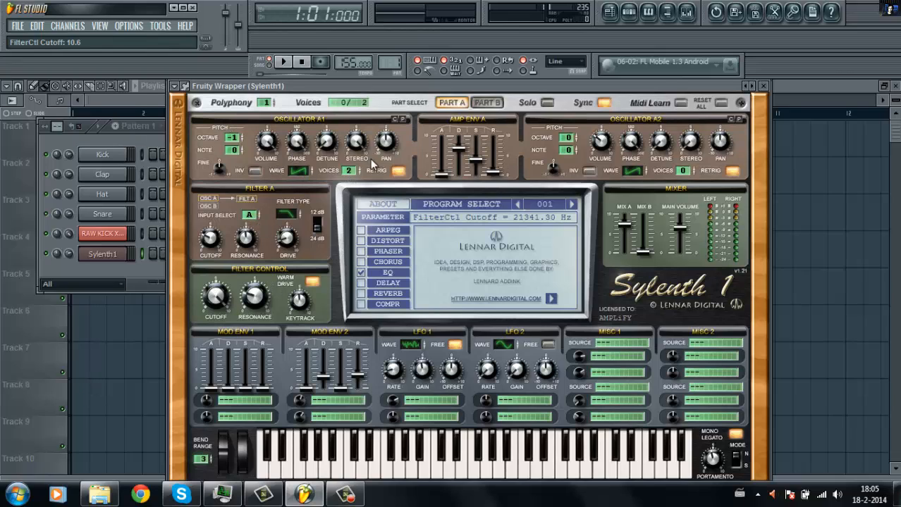
# Switch off retrigger on oscillators A1 and A2, and turn off mono legato.
pyautogui.click(399, 172)
pyautogui.click(732, 172)
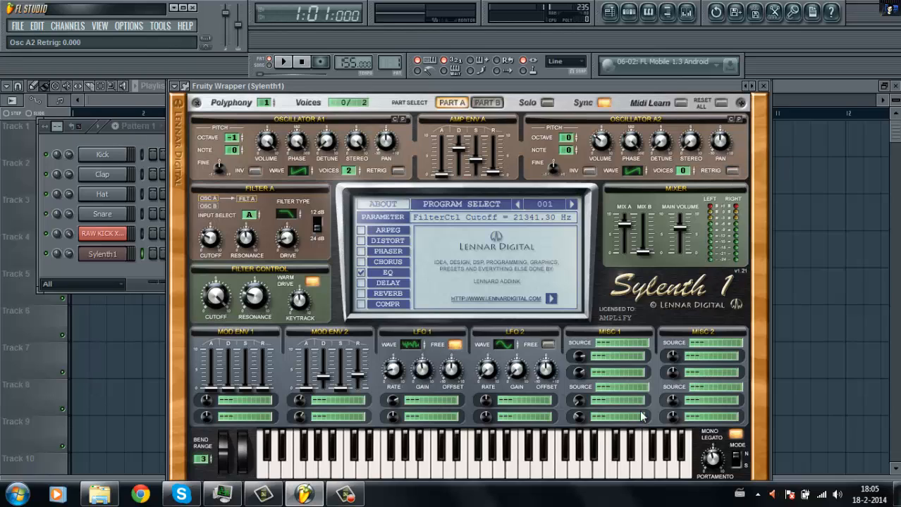
pyautogui.click(737, 436)
# Set the portamento to 0.00 and the polyphony to 16.
pyautogui.moveTo(712, 459); pyautogui.dragTo(712, 488)
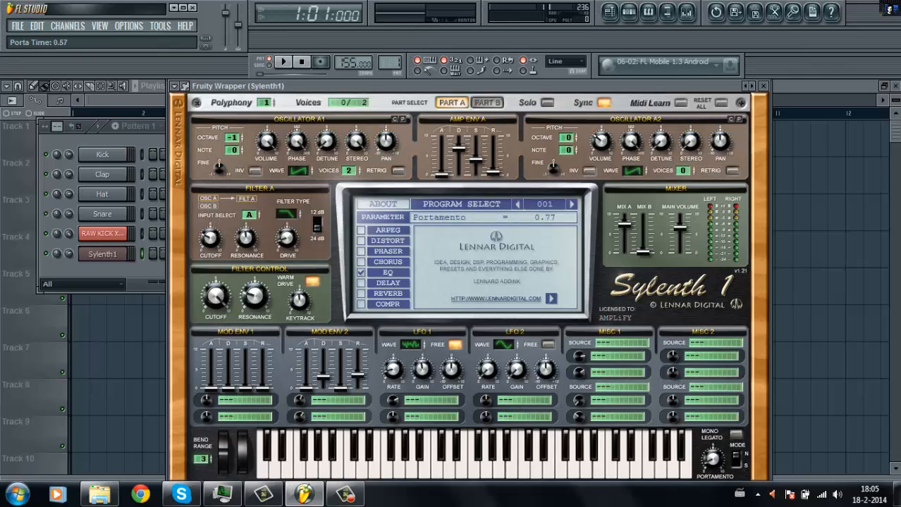
pyautogui.moveTo(268, 103); pyautogui.dragTo(276, 2)
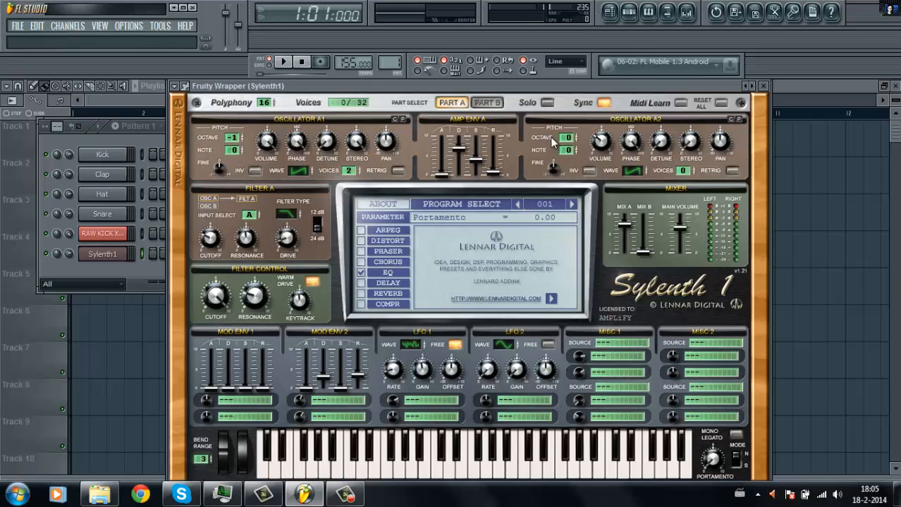
# Set oscillator A2 to octave -1 and volume 10.00, give both oscillators 8 voices, and turn on Solo.
pyautogui.moveTo(566, 138); pyautogui.dragTo(566, 148)
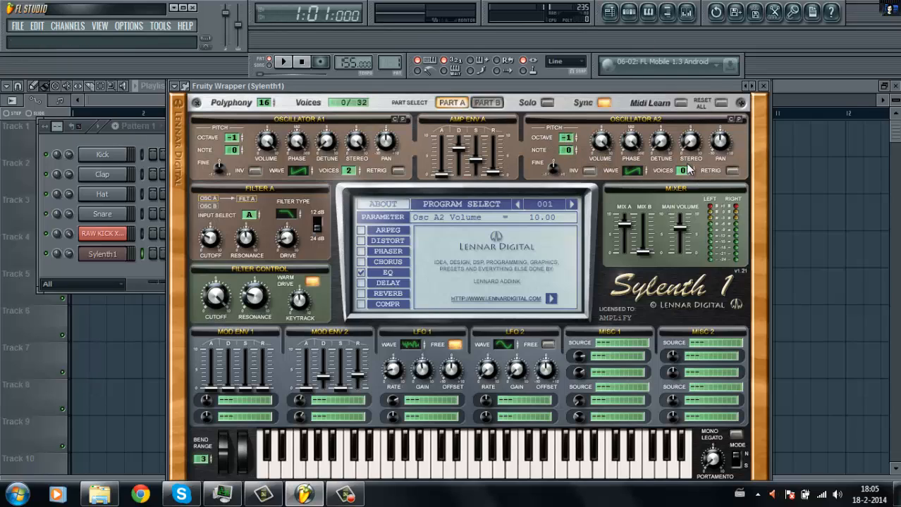
pyautogui.moveTo(685, 174); pyautogui.dragTo(612, 34)
pyautogui.moveTo(349, 172); pyautogui.dragTo(355, 5)
pyautogui.click(547, 103)
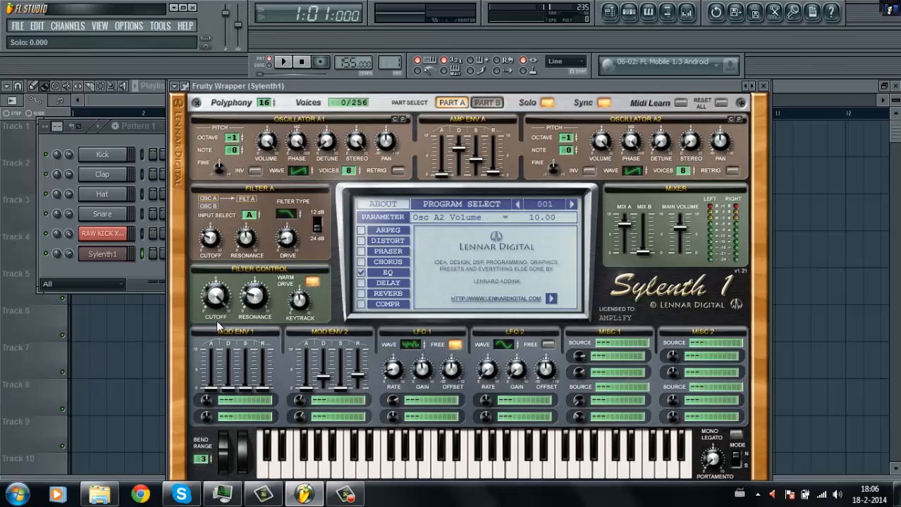
# Set the filter control resonance to 4.67 and the Filter A drive to 5.00.
pyautogui.click(255, 297)
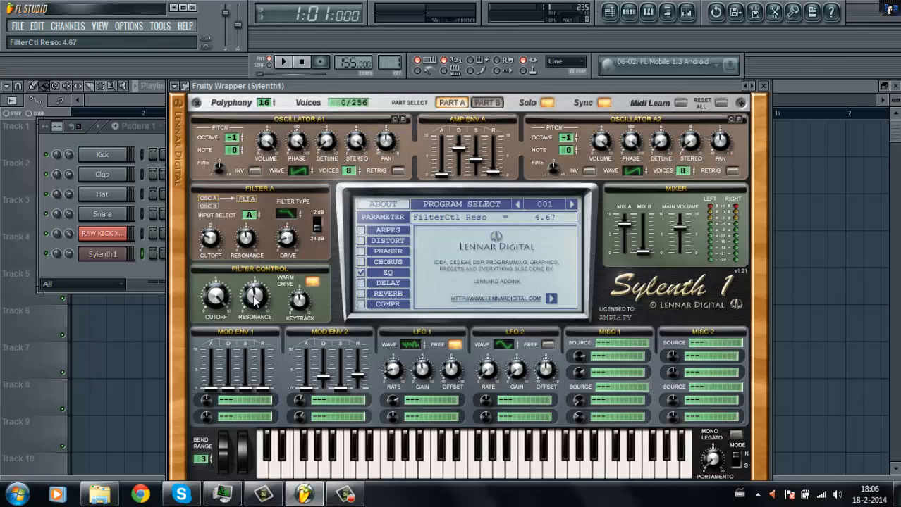
pyautogui.click(289, 240)
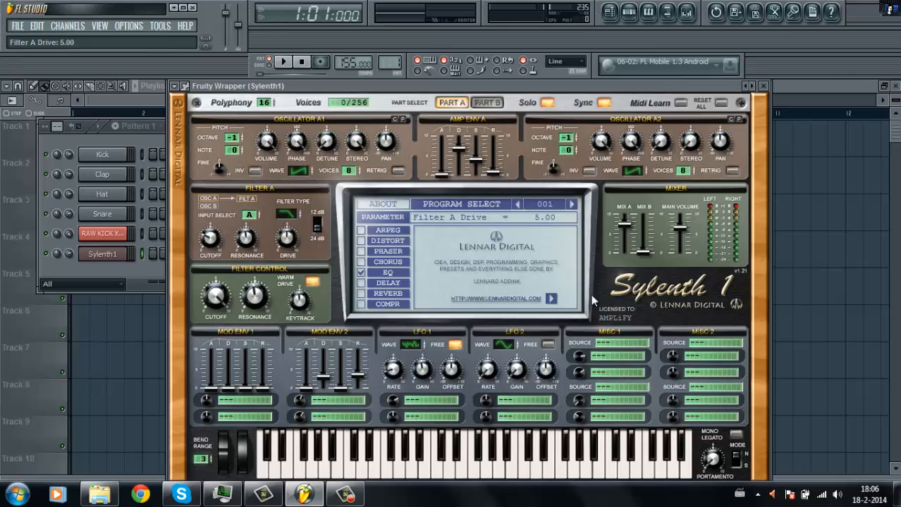
# Try root notes C4 and C5 on the Sylenth1 channel's keyboard with a test note, and close its channel settings.
pyautogui.click(765, 87)
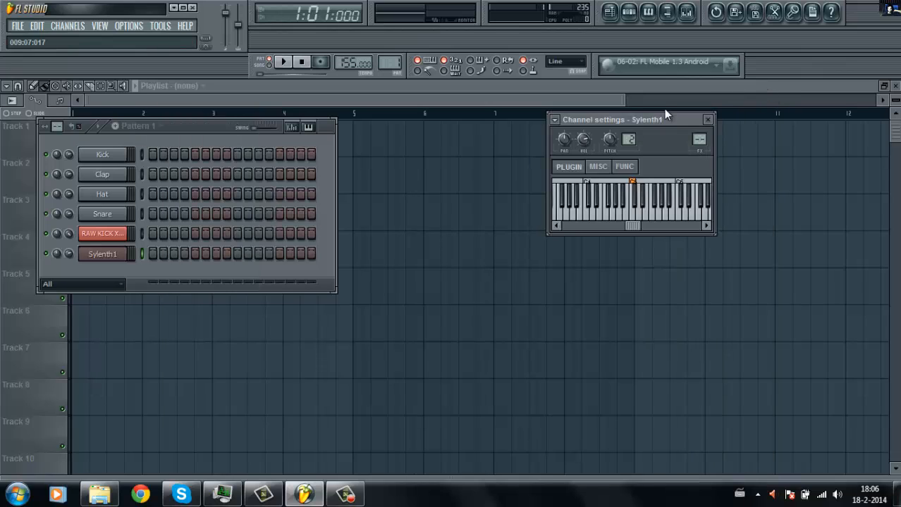
pyautogui.moveTo(625, 114); pyautogui.dragTo(469, 124)
pyautogui.moveTo(552, 154); pyautogui.dragTo(463, 124)
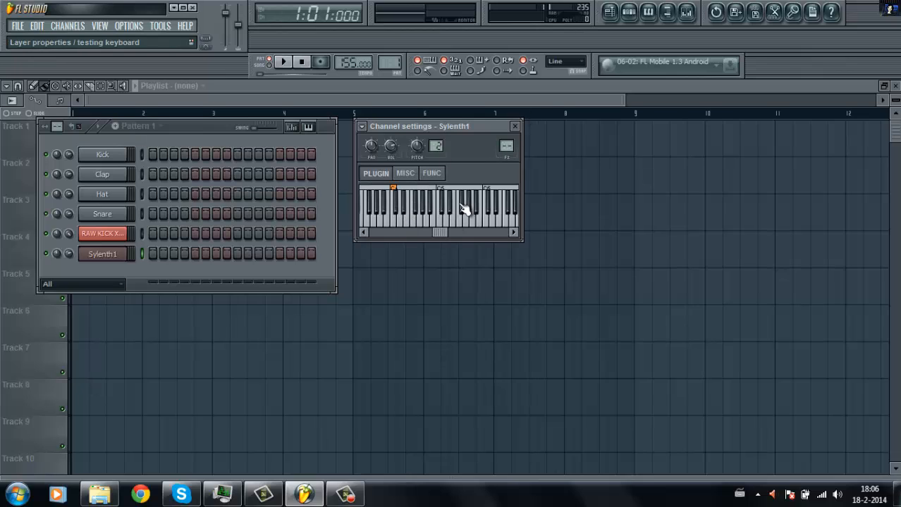
pyautogui.rightClick(441, 197)
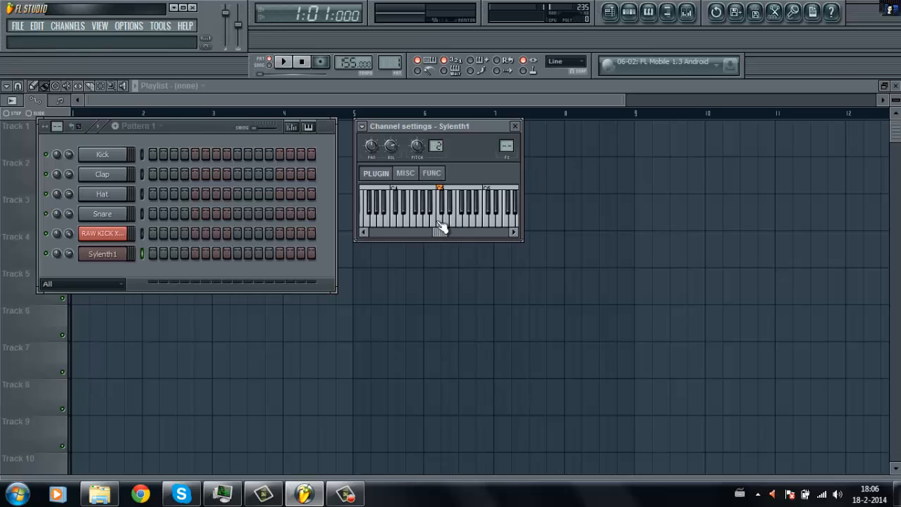
pyautogui.click(416, 212)
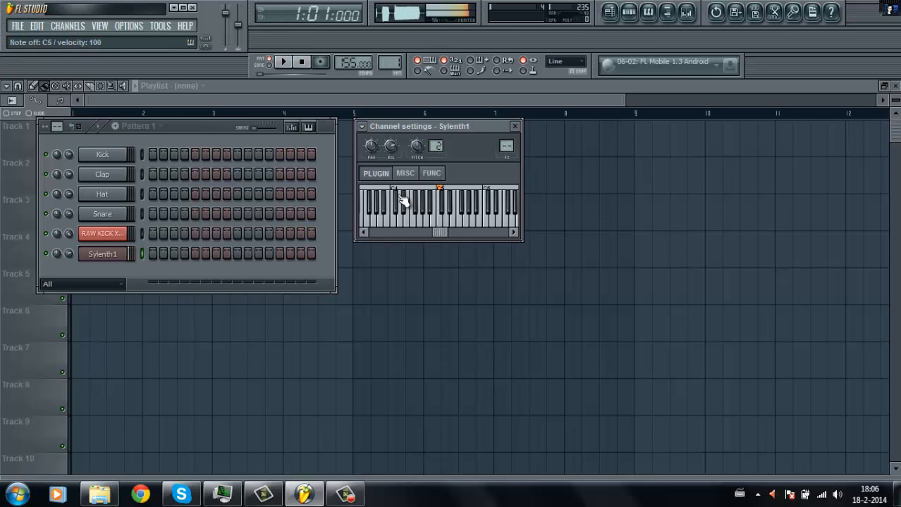
pyautogui.rightClick(394, 196)
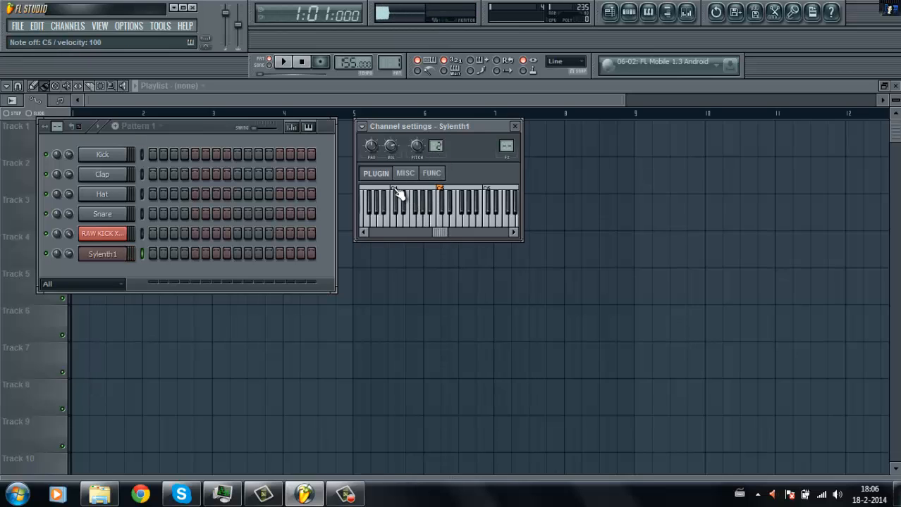
pyautogui.click(515, 127)
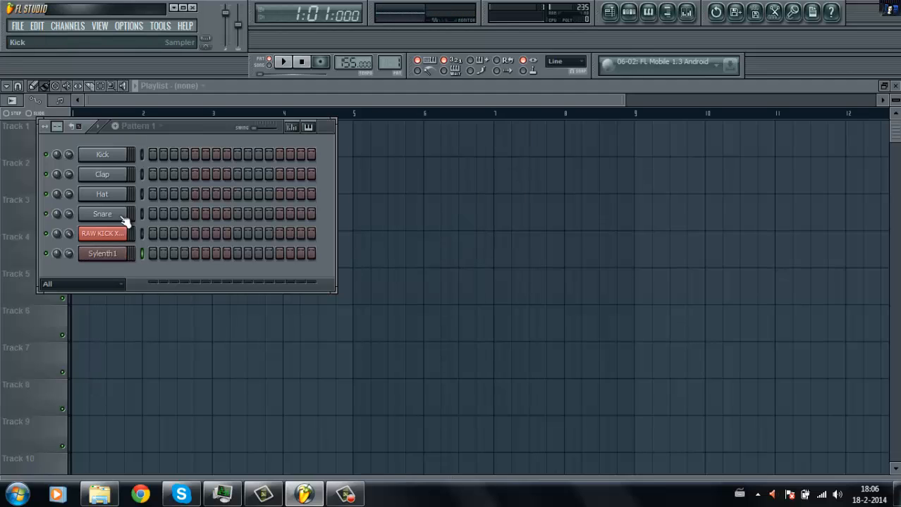
# Reopen the Sylenth1 synth and set oscillator A1's wave to QuartPulse and its detune to 3.65.
pyautogui.click(107, 255)
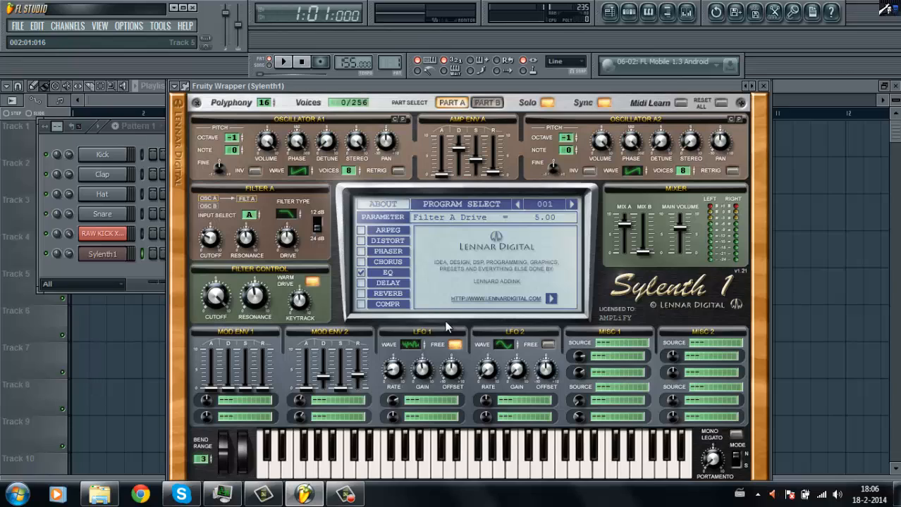
pyautogui.click(299, 171)
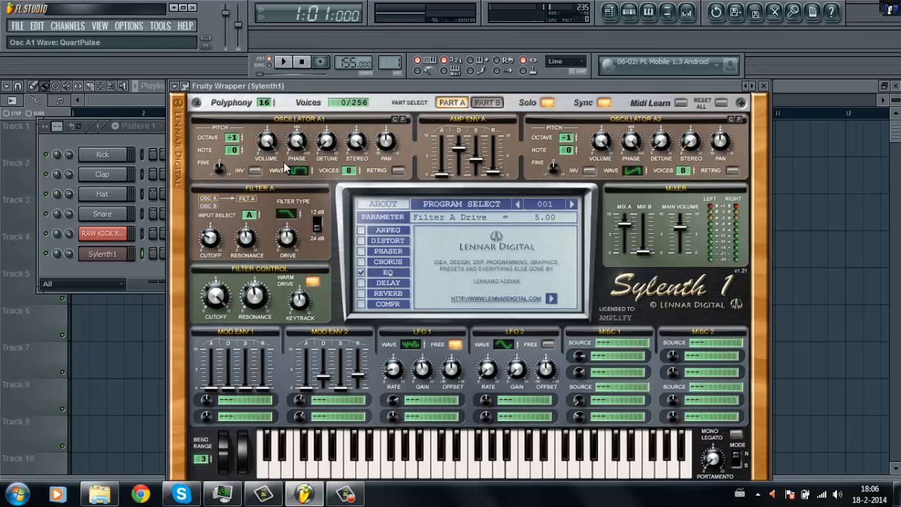
pyautogui.moveTo(326, 144); pyautogui.dragTo(328, 97)
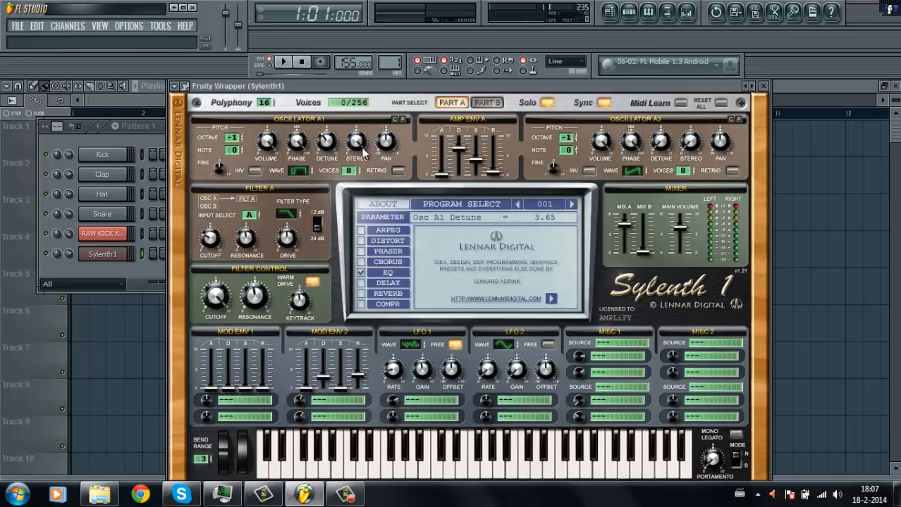
# Set oscillator A2's detune to 3.31 and change its wave to a pulse like oscillator A1's.
pyautogui.click(658, 145)
pyautogui.moveTo(637, 93); pyautogui.dragTo(637, 110)
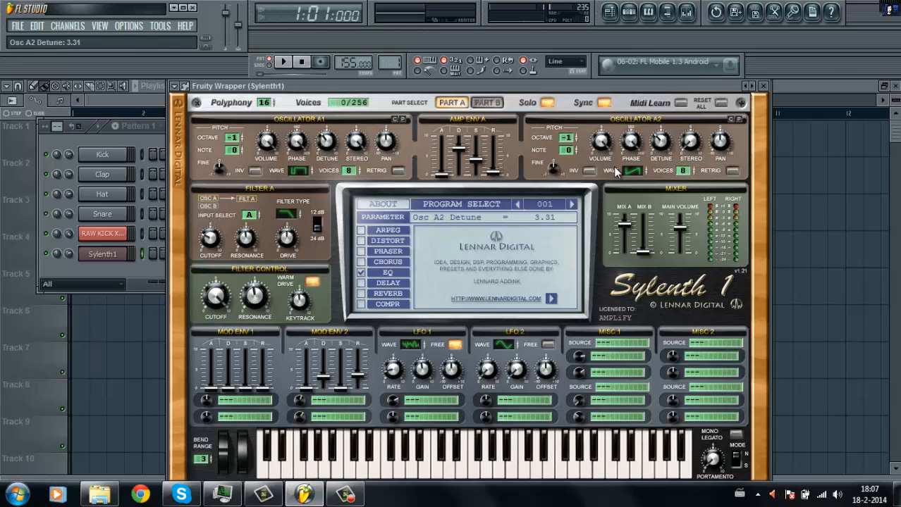
pyautogui.moveTo(634, 171); pyautogui.dragTo(638, 140)
# Set the Filter A cutoff to 34.45 Hz.
pyautogui.click(204, 238)
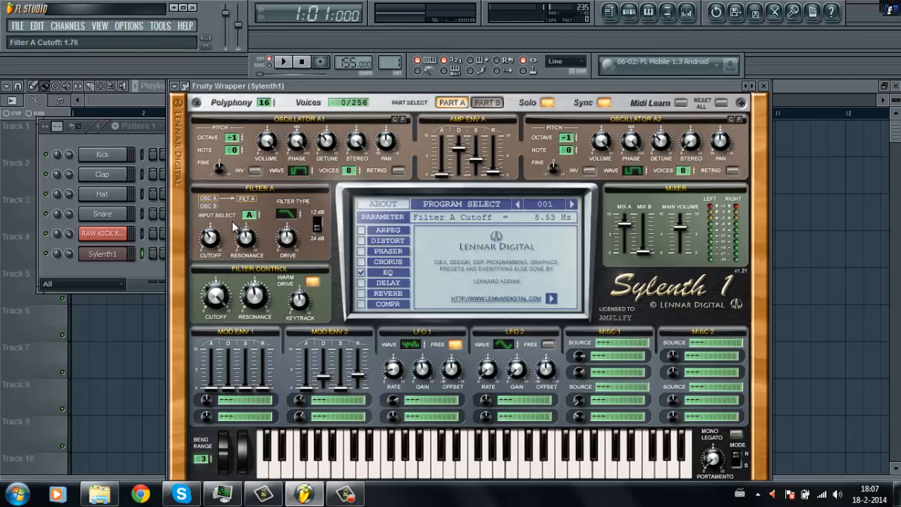
pyautogui.moveTo(231, 224); pyautogui.dragTo(233, 227)
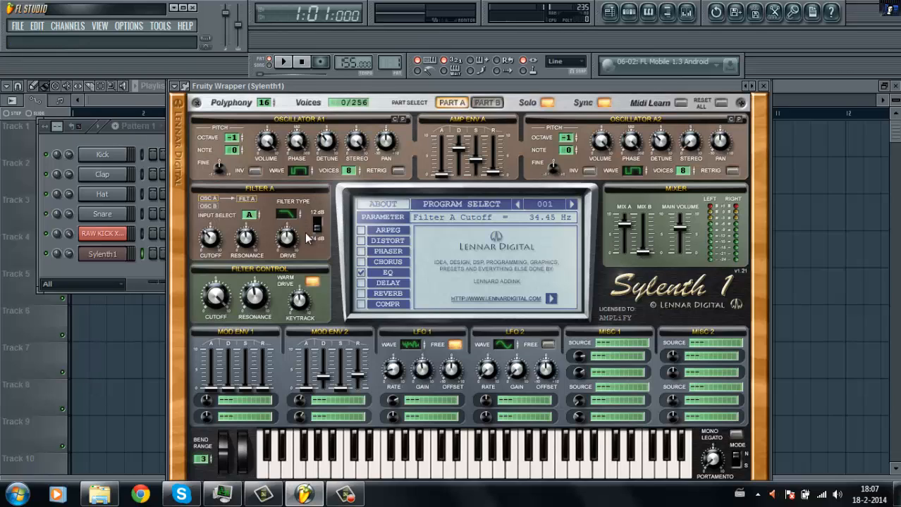
# Set the EQ's bass frequency to 880 Hz, compare with the EQ off and on, and play a test note.
pyautogui.click(361, 272)
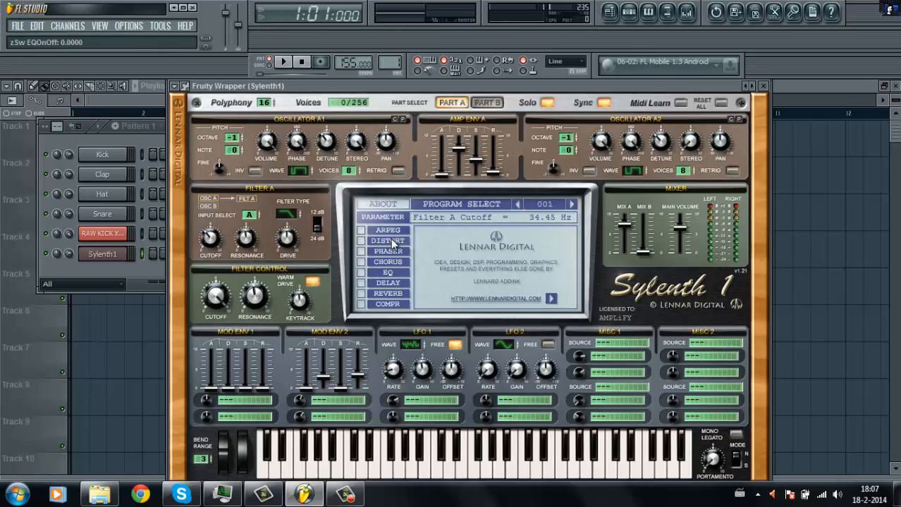
pyautogui.click(389, 273)
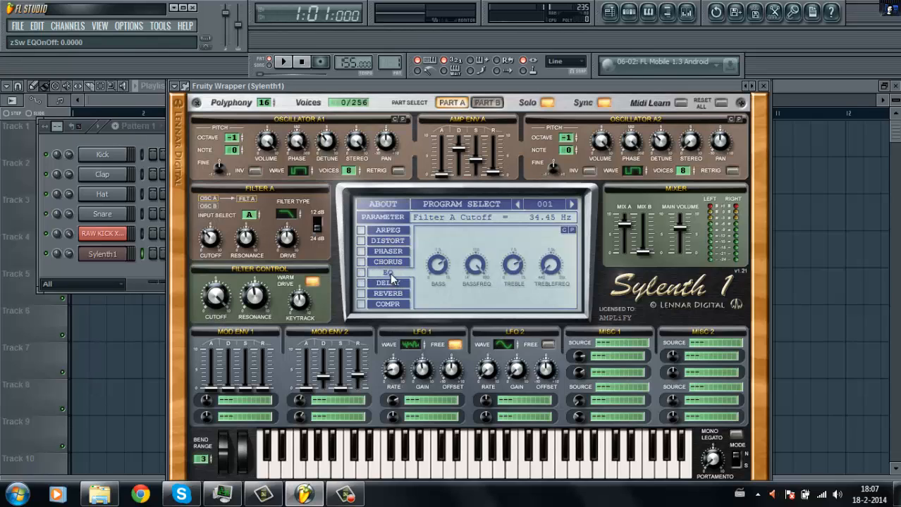
pyautogui.click(510, 260)
pyautogui.moveTo(510, 258); pyautogui.dragTo(514, 270)
pyautogui.click(361, 273)
pyautogui.press('q')
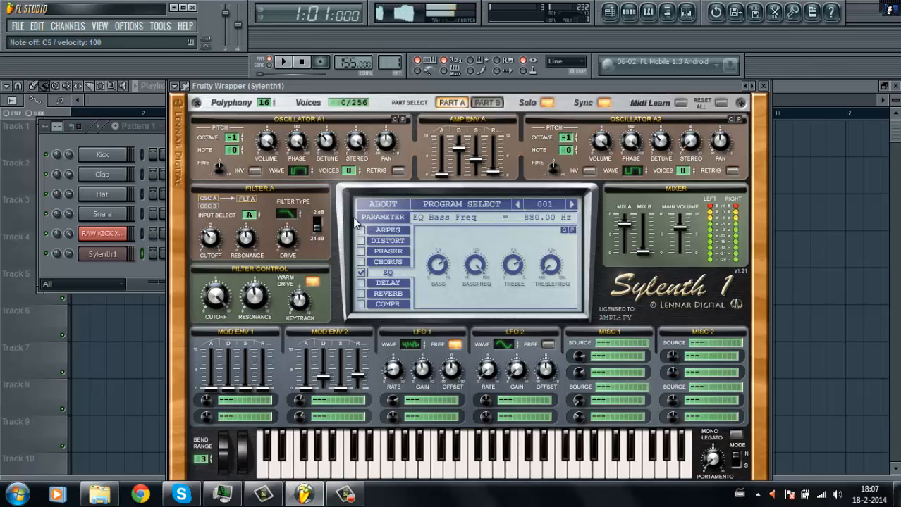
# Set the Amp Env A attack to 1.85 and play a few test notes.
pyautogui.moveTo(444, 175); pyautogui.dragTo(444, 163)
pyautogui.press('w')
pyautogui.press('w')
pyautogui.press('w')
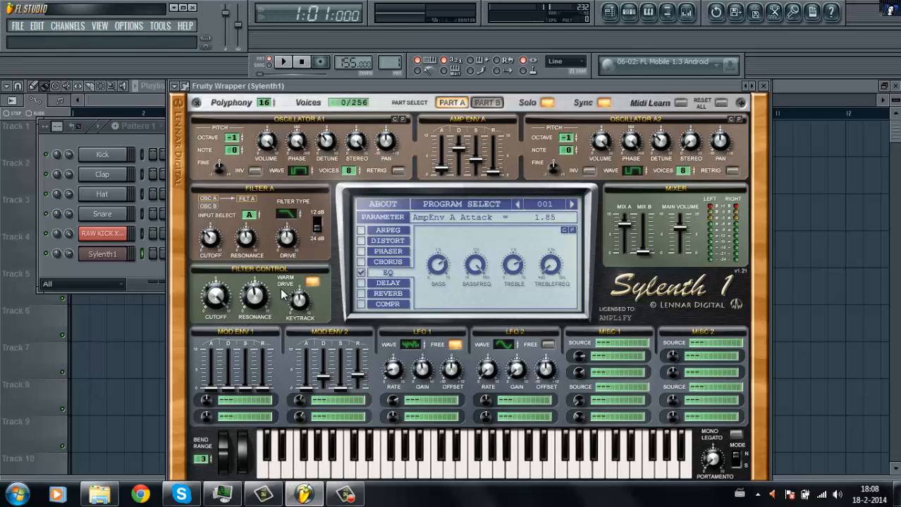
# Assign Mod Env 1's first destination to Pitch A with an amount of 0.90.
pyautogui.click(215, 400)
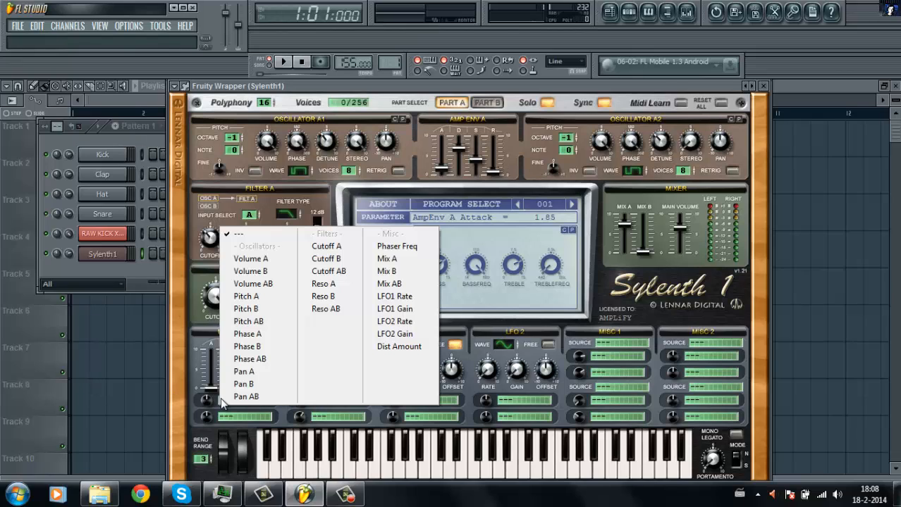
pyautogui.click(244, 325)
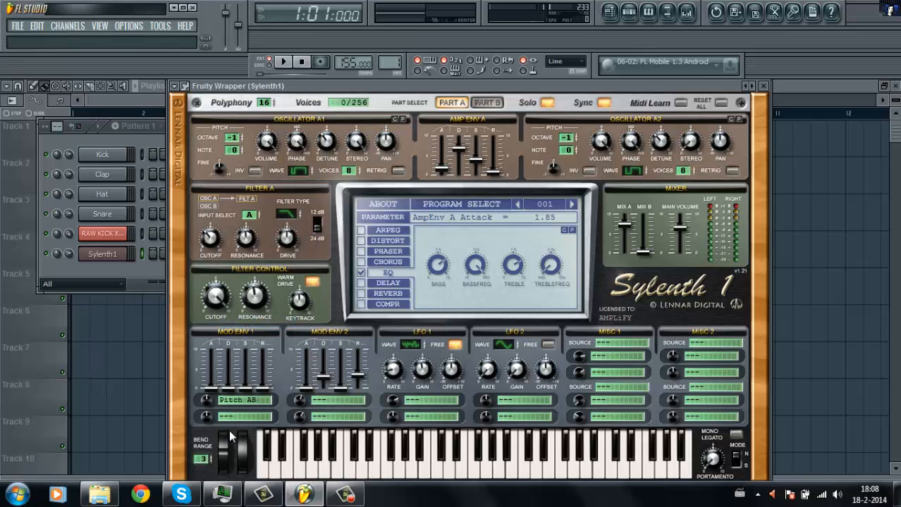
pyautogui.click(233, 400)
pyautogui.click(246, 296)
pyautogui.moveTo(210, 402); pyautogui.dragTo(210, 403)
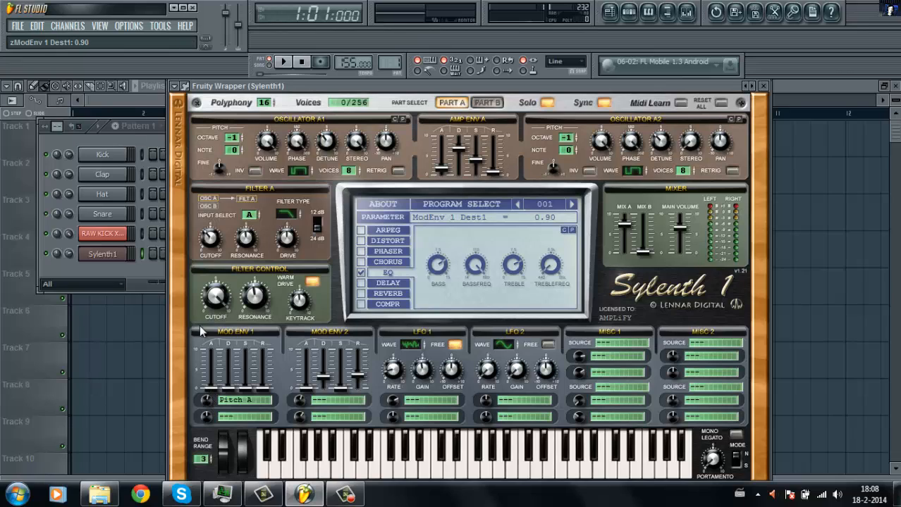
# Raise Mod Env 1's attack slightly, set its decay to 2.60 and sustain to 0.65, and audition the sound.
pyautogui.moveTo(211, 390); pyautogui.dragTo(231, 358)
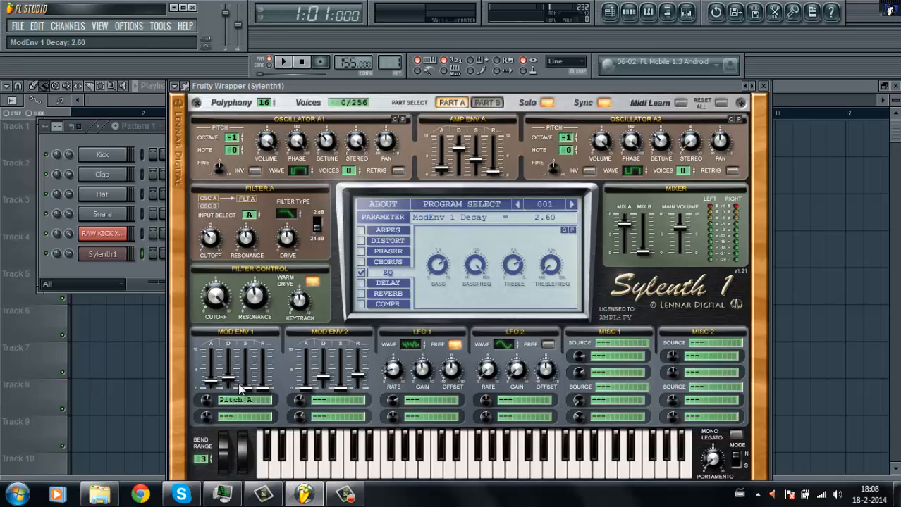
pyautogui.click(248, 386)
pyautogui.press('z')
pyautogui.press('z')
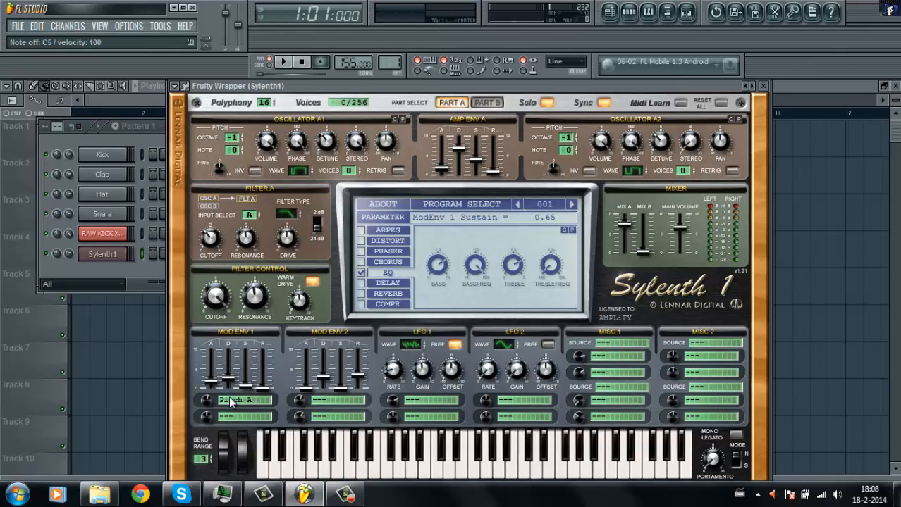
pyautogui.press('z')
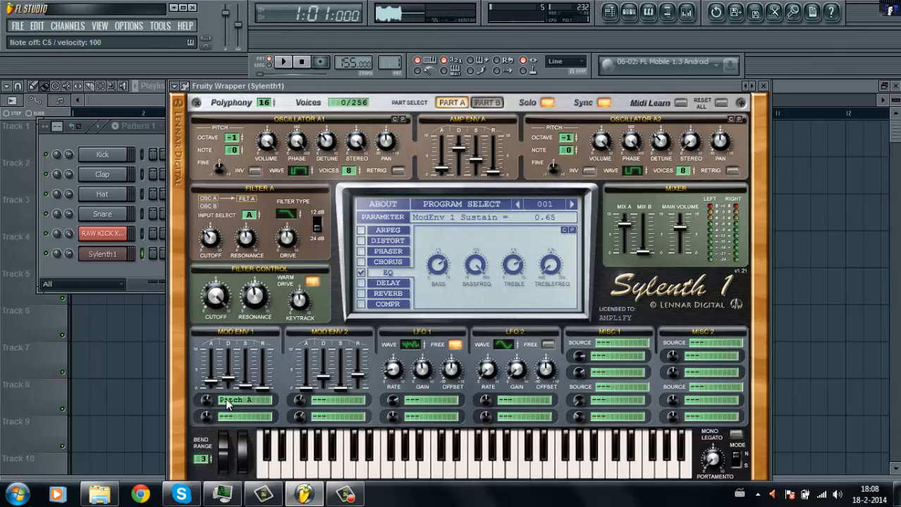
# Fine-tune Mod Env 1's Pitch A amount to 1.40 while playing test notes.
pyautogui.scroll(4, 206, 408)
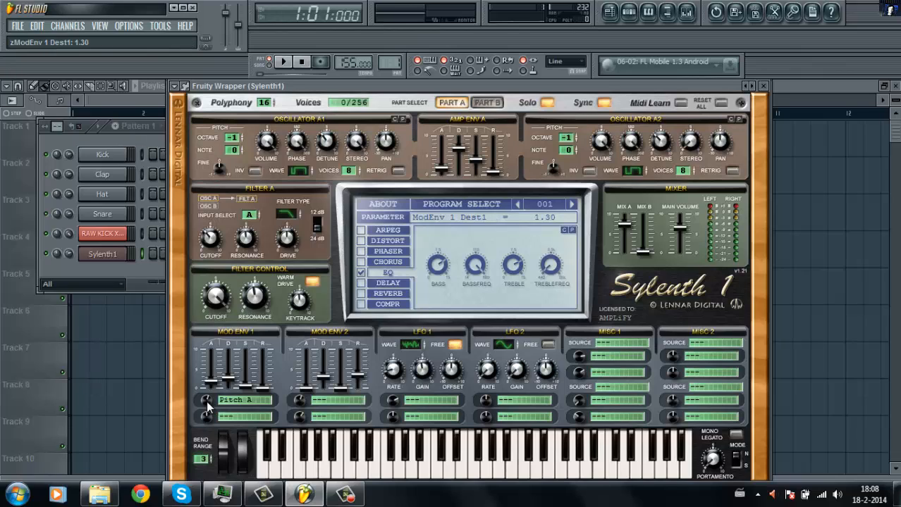
pyautogui.press('z')
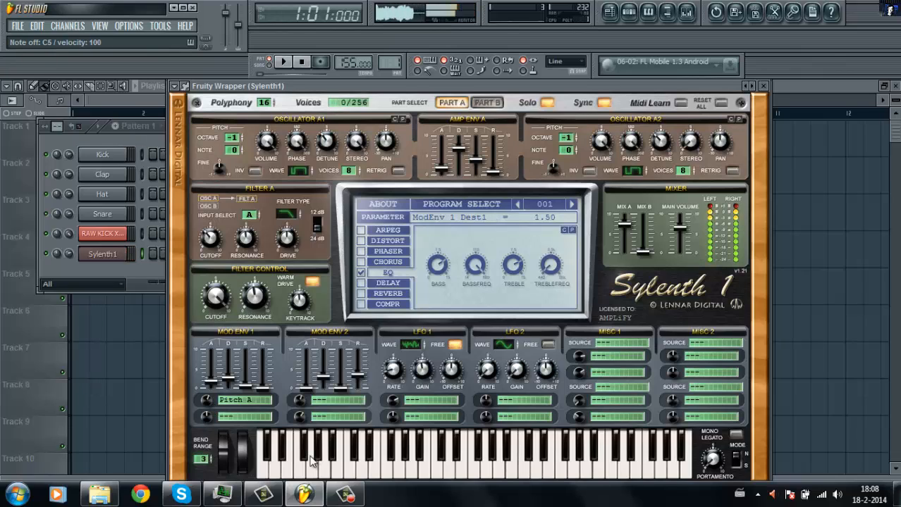
pyautogui.scroll(-1, 210, 399)
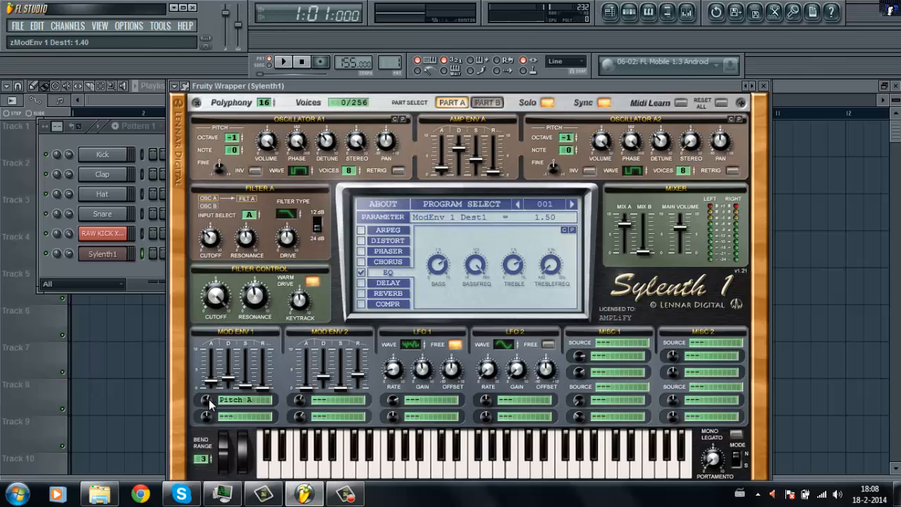
pyautogui.press('z')
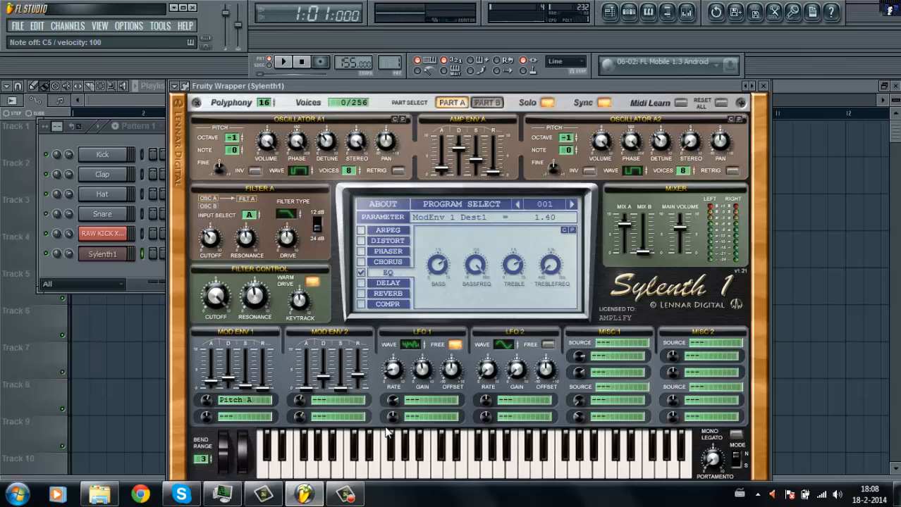
# Set LFO 1 to a sine wave with Free off and first destination amount 3.18, and switch off the filter's Warm Drive.
pyautogui.click(410, 345)
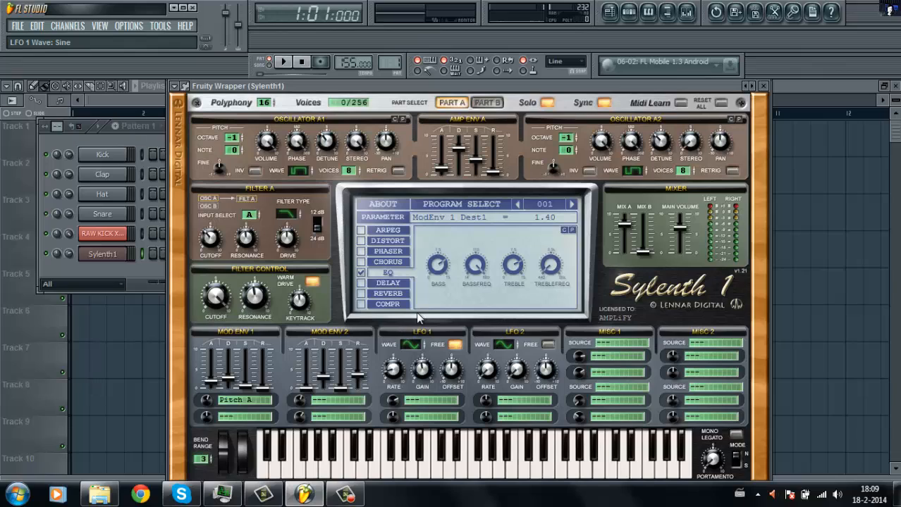
pyautogui.click(399, 376)
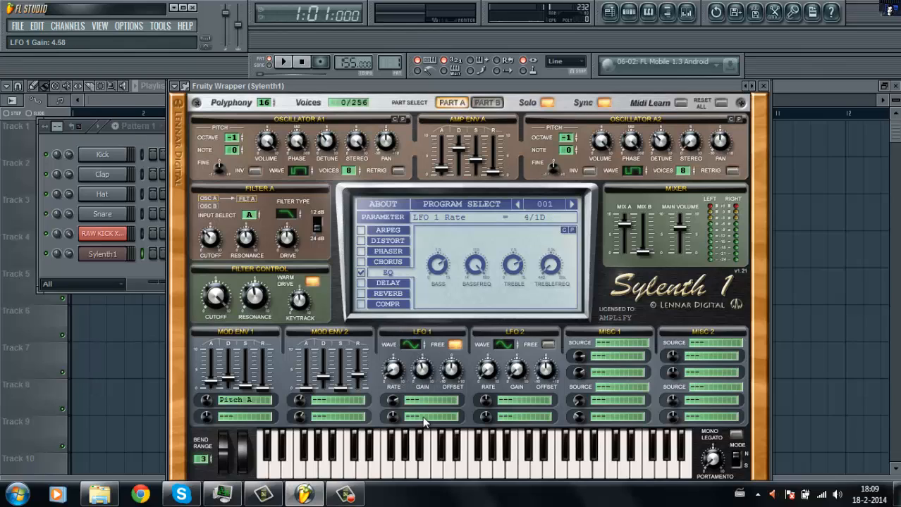
pyautogui.click(393, 401)
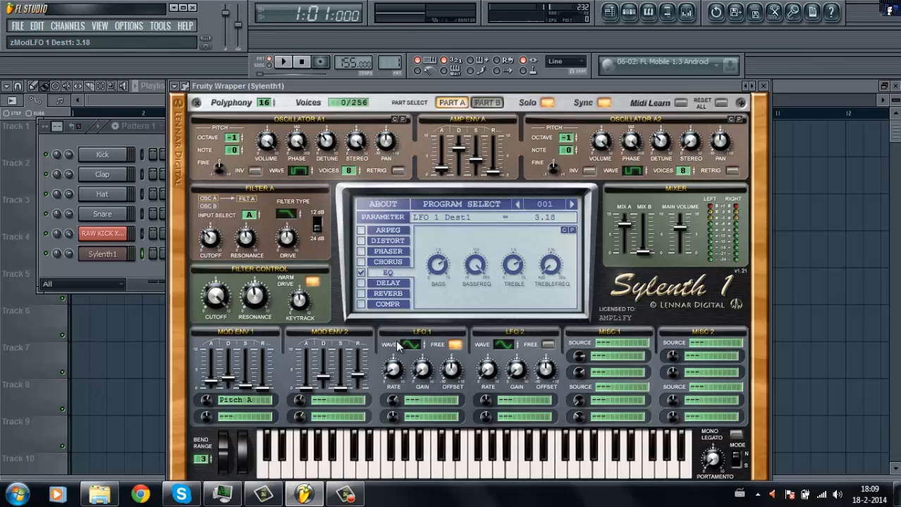
pyautogui.click(456, 346)
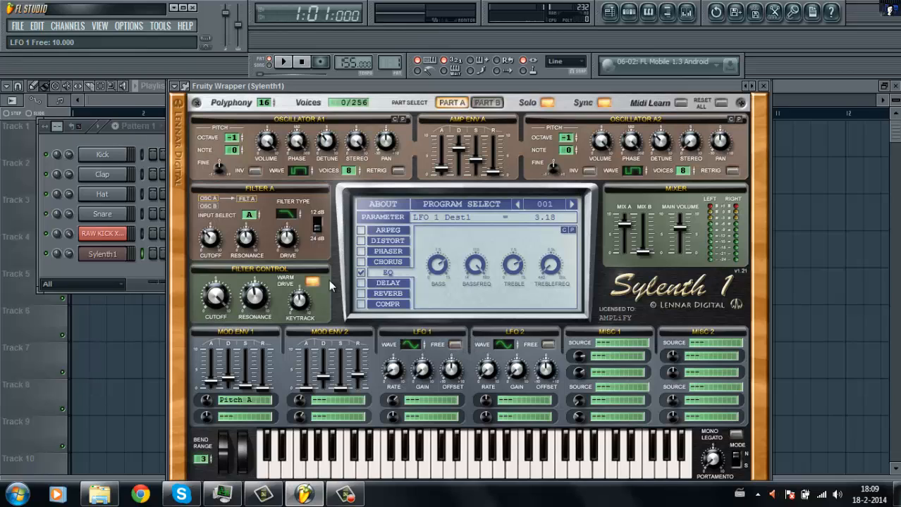
pyautogui.click(310, 282)
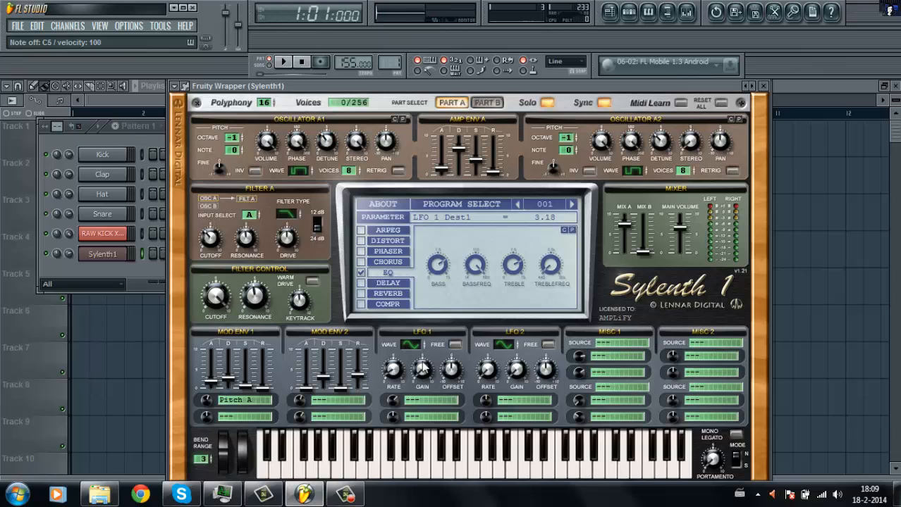
# Try LFO 1 modulation on Pitch AB, auditioning a gain of about 1.00 and a rate of 4/1T.
pyautogui.click(416, 401)
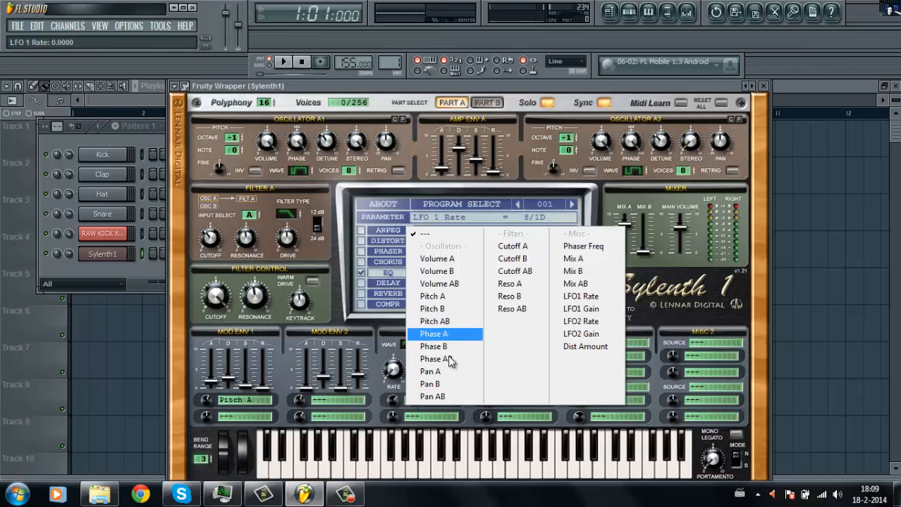
pyautogui.click(444, 323)
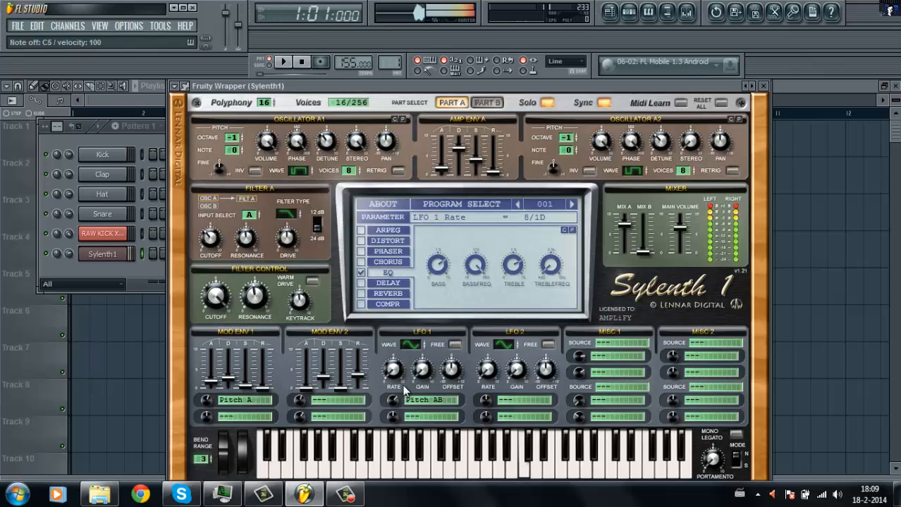
pyautogui.scroll(1, 398, 373)
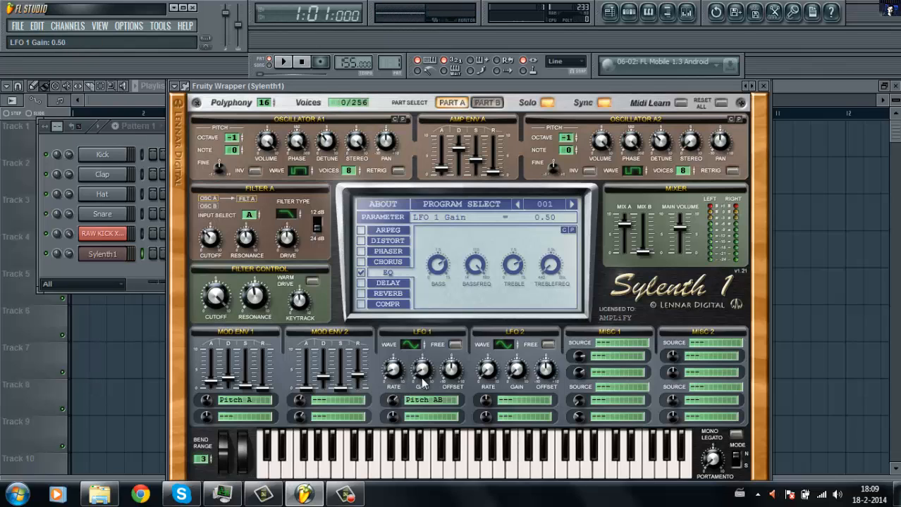
pyautogui.press('q')
pyautogui.press('q')
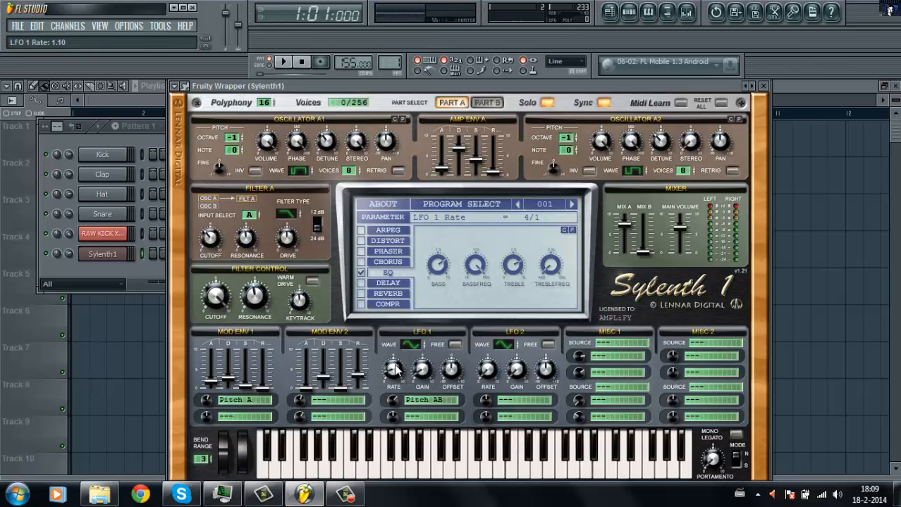
pyautogui.scroll(3, 420, 373)
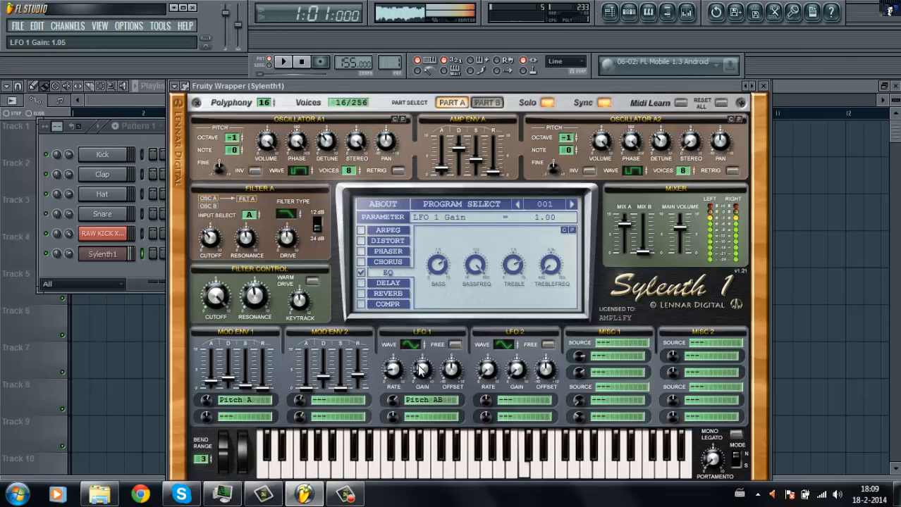
pyautogui.scroll(2, 396, 369)
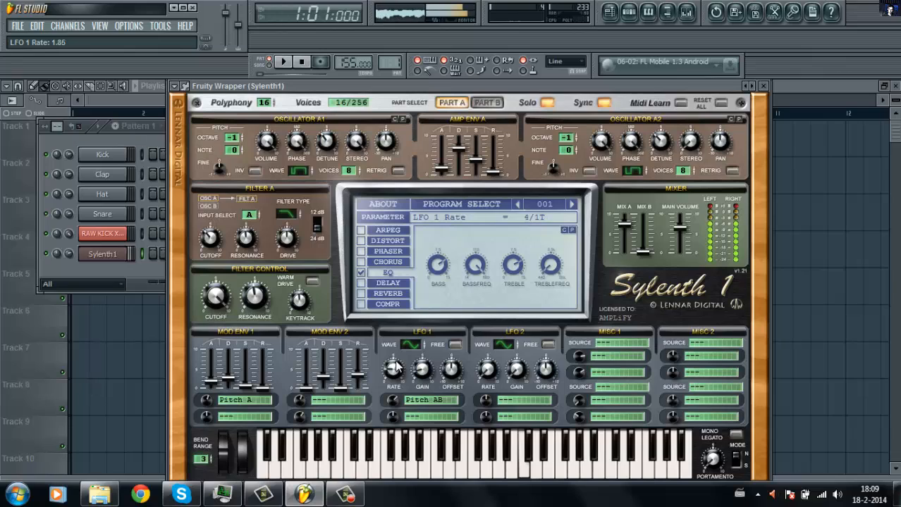
# Try a faster LFO 1 rate of 1/32T on Pitch AB with test notes.
pyautogui.moveTo(419, 369); pyautogui.dragTo(409, 320)
pyautogui.press('z')
pyautogui.press('z')
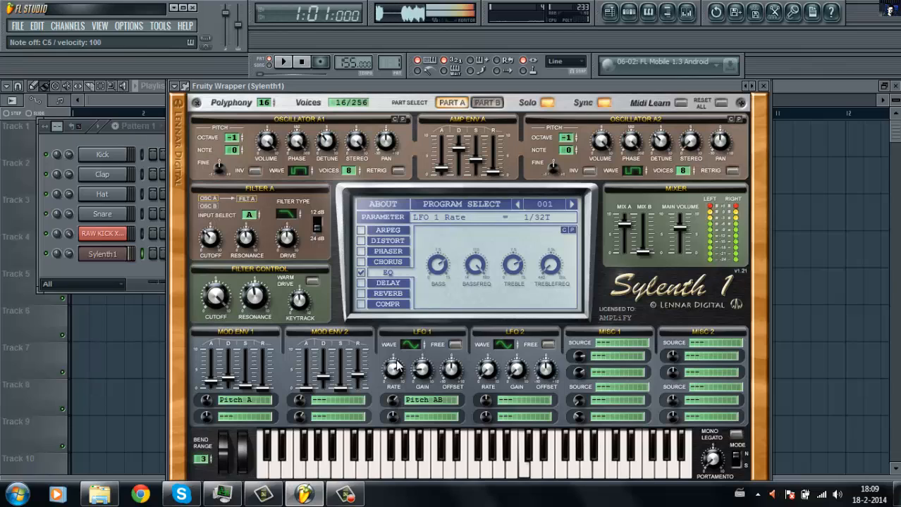
# Return LFO 1's rate to 8/1D, audition it with repeated notes, and clear its Pitch AB destination.
pyautogui.moveTo(397, 365); pyautogui.dragTo(408, 418)
pyautogui.press('z')
pyautogui.press('z')
pyautogui.press('z')
pyautogui.press('z')
pyautogui.press('z')
pyautogui.press('z')
pyautogui.press('z')
pyautogui.click(423, 400)
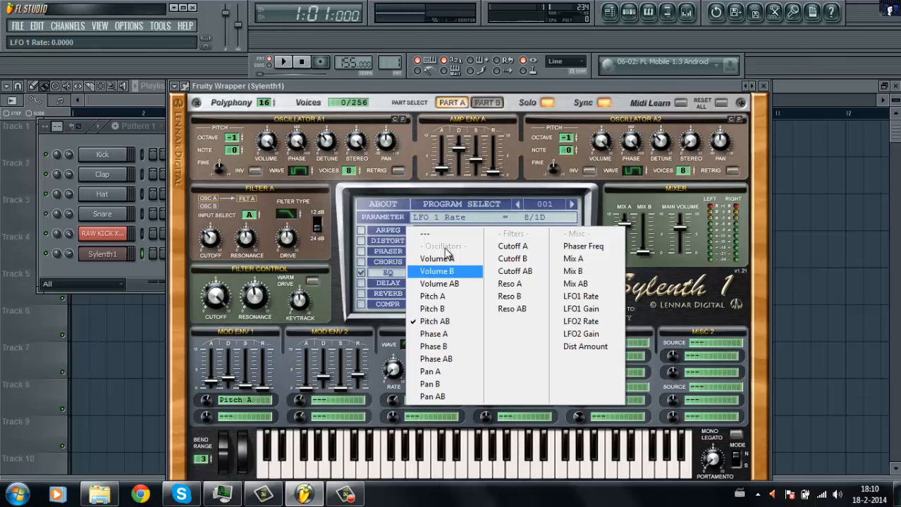
pyautogui.click(446, 235)
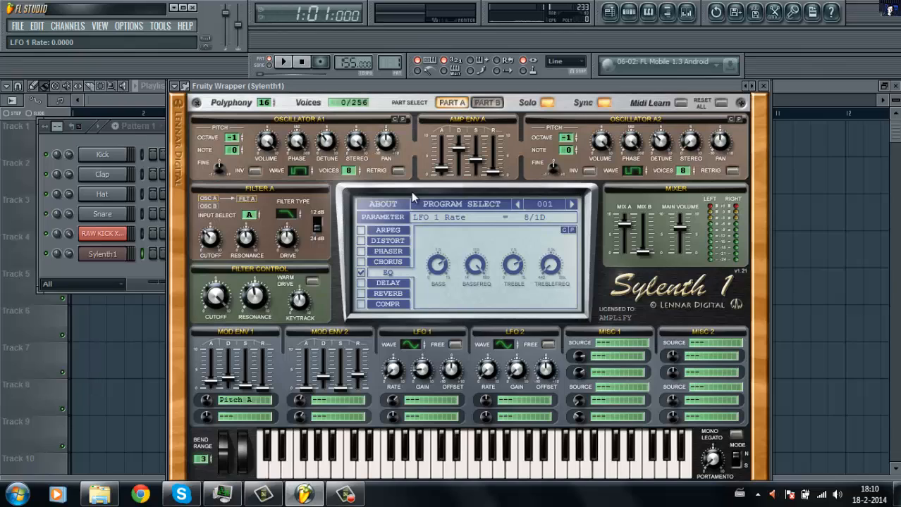
# Enable the distortion effect, set its type to Clip and its amount to 3.83.
pyautogui.click(360, 241)
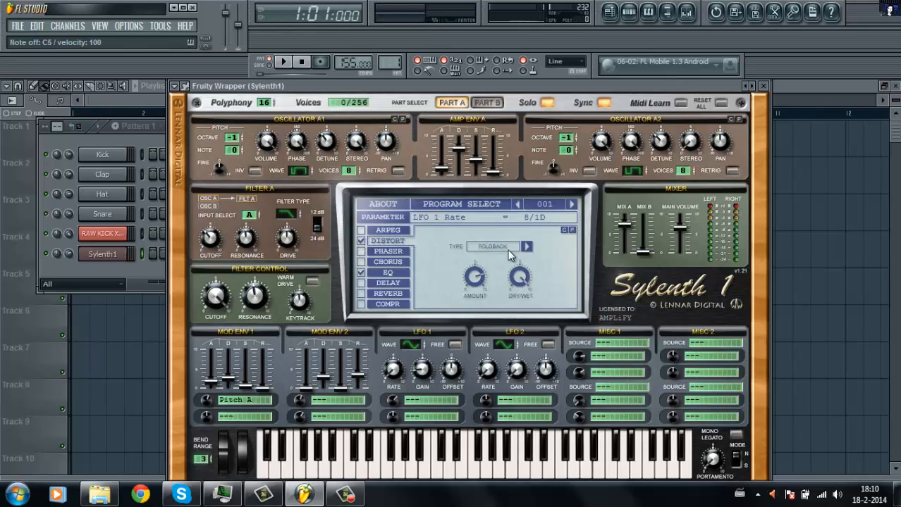
pyautogui.click(507, 250)
pyautogui.click(496, 290)
pyautogui.moveTo(473, 279); pyautogui.dragTo(482, 318)
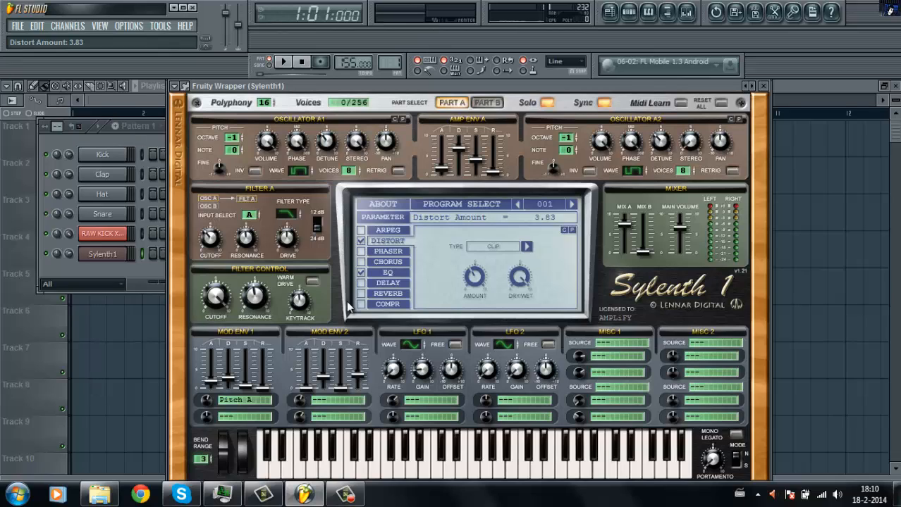
# Play repeated test notes to audition the synth with the clip distortion applied.
pyautogui.press('z')
pyautogui.press('z')
pyautogui.press('z')
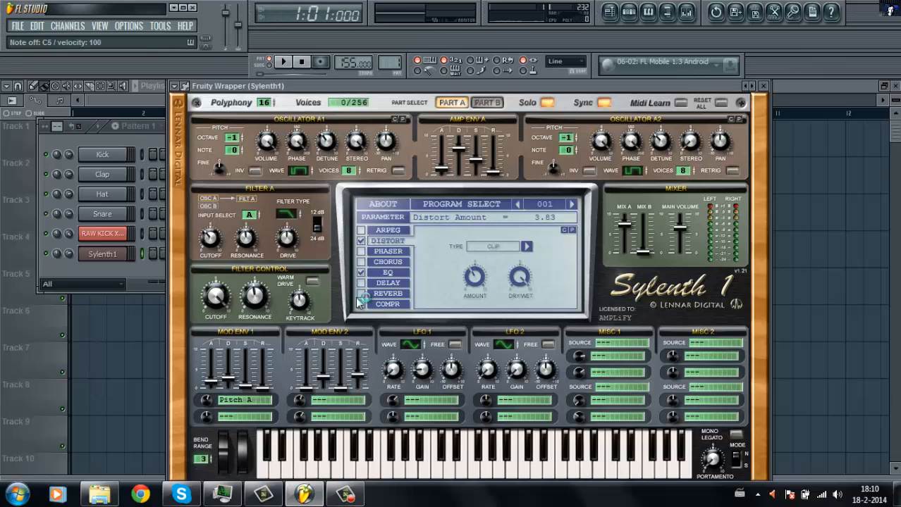
pyautogui.press('z')
pyautogui.press('z')
pyautogui.press('q')
pyautogui.press('q')
pyautogui.press('q')
pyautogui.press('q')
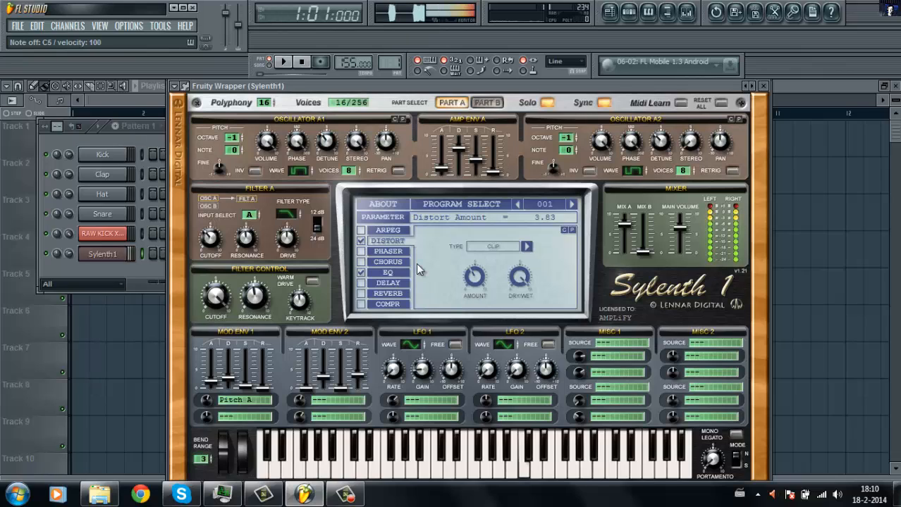
# Close the Sylenth1 window and assign its channel to a free mixer track.
pyautogui.click(763, 86)
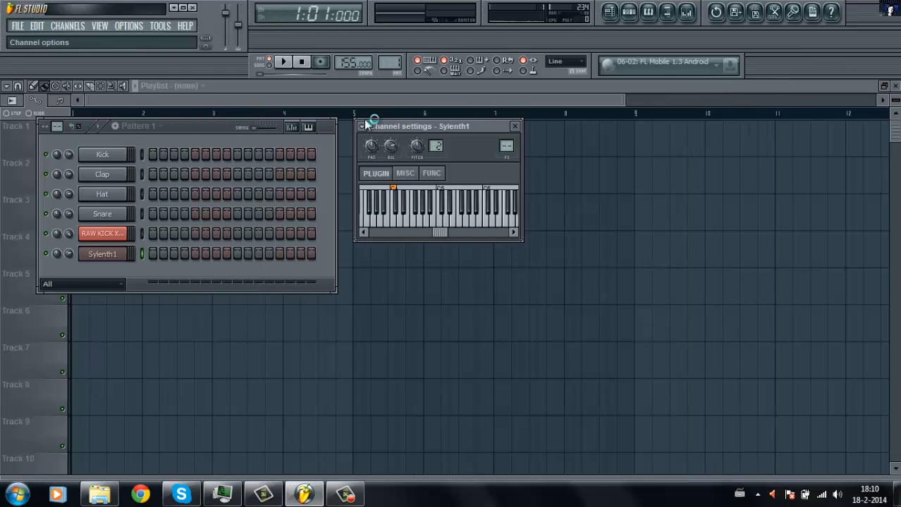
pyautogui.click(363, 127)
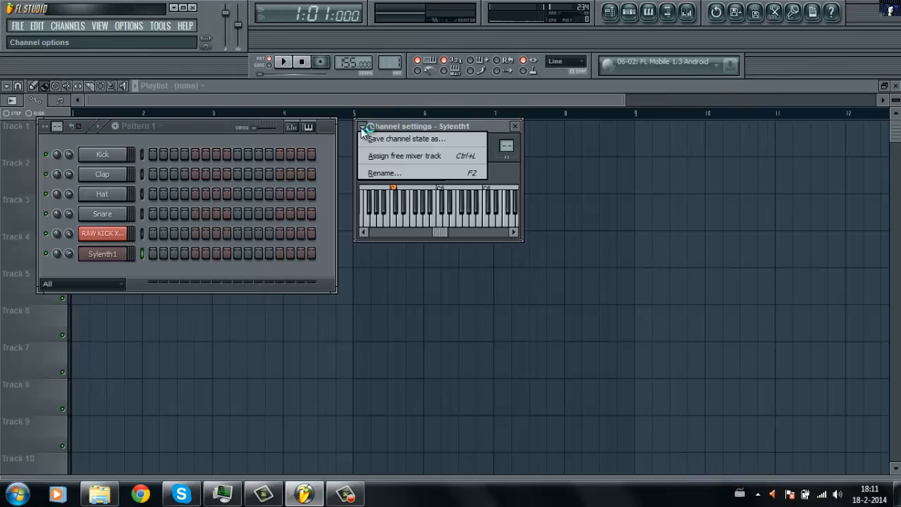
pyautogui.click(408, 158)
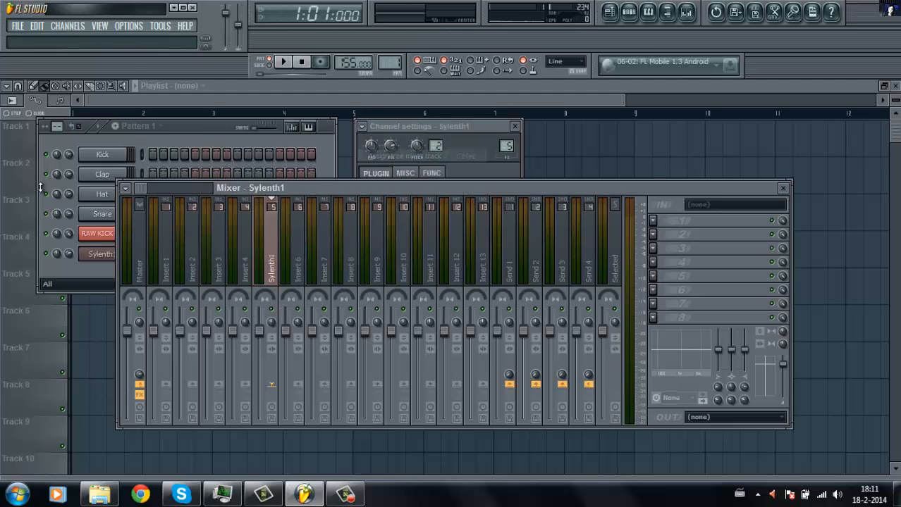
# Load Fruity Parametric EQ 2 in the first effect slot of the Sylenth1 mixer track.
pyautogui.click(651, 221)
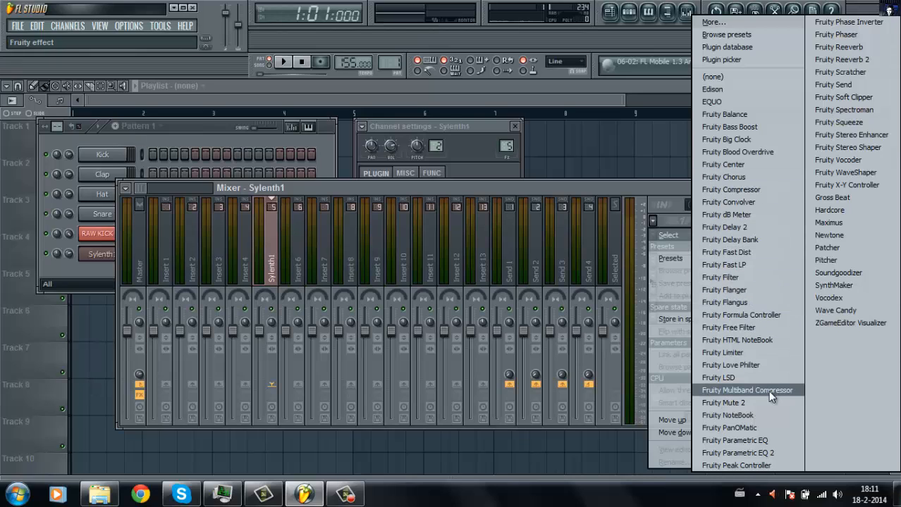
pyautogui.click(758, 452)
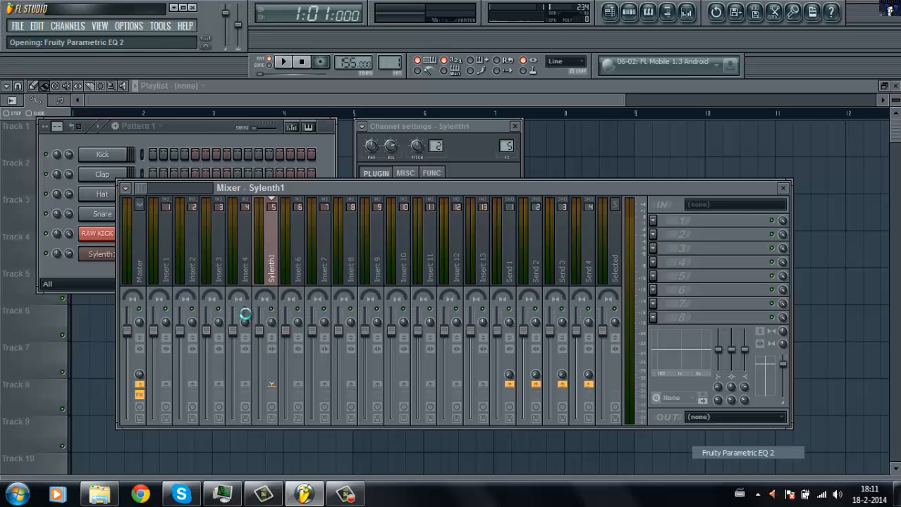
pyautogui.moveTo(347, 496)
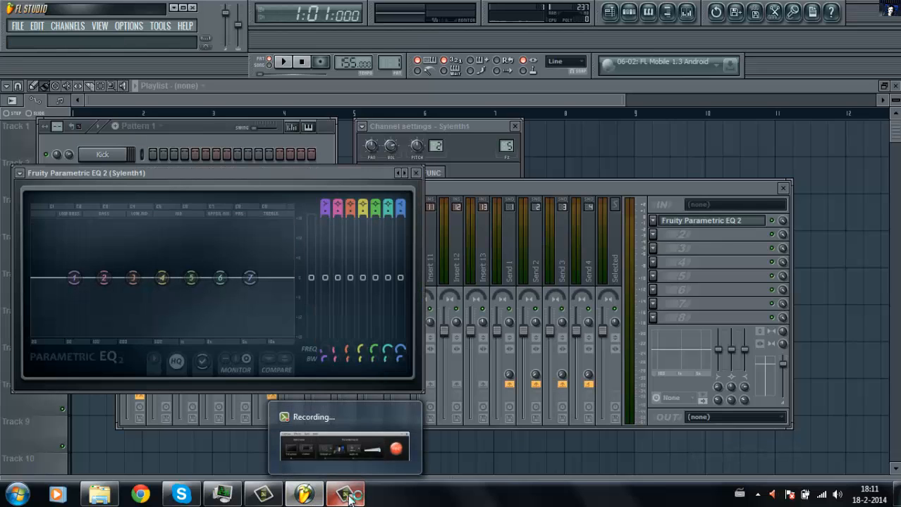
pyautogui.click(349, 497)
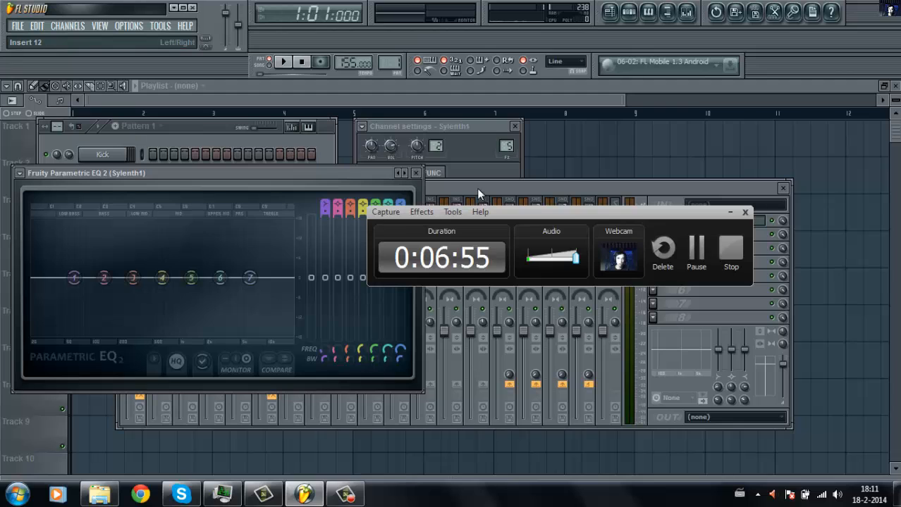
pyautogui.click(730, 214)
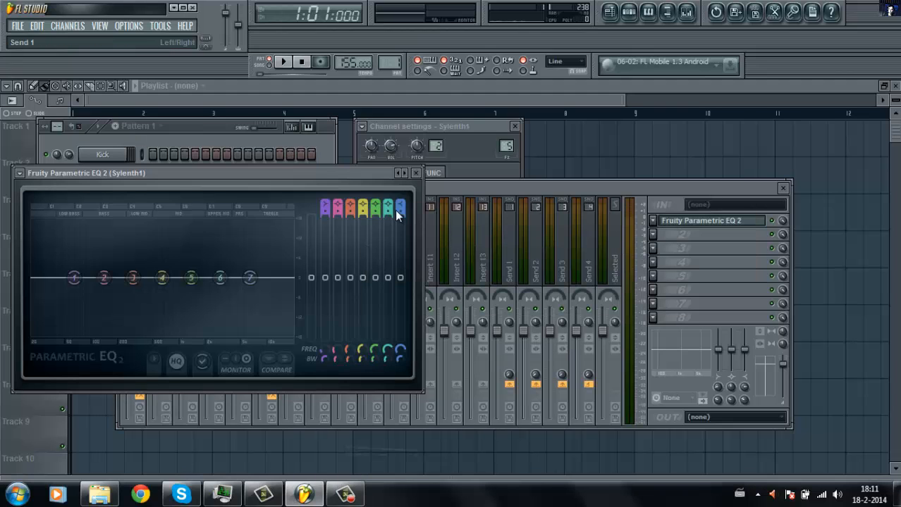
# Cut the lows with EQ band 1, slightly raise bands 2, 5 and 6, lower band 3, and close the EQ.
pyautogui.moveTo(247, 174); pyautogui.dragTo(432, 133)
pyautogui.moveTo(273, 237)
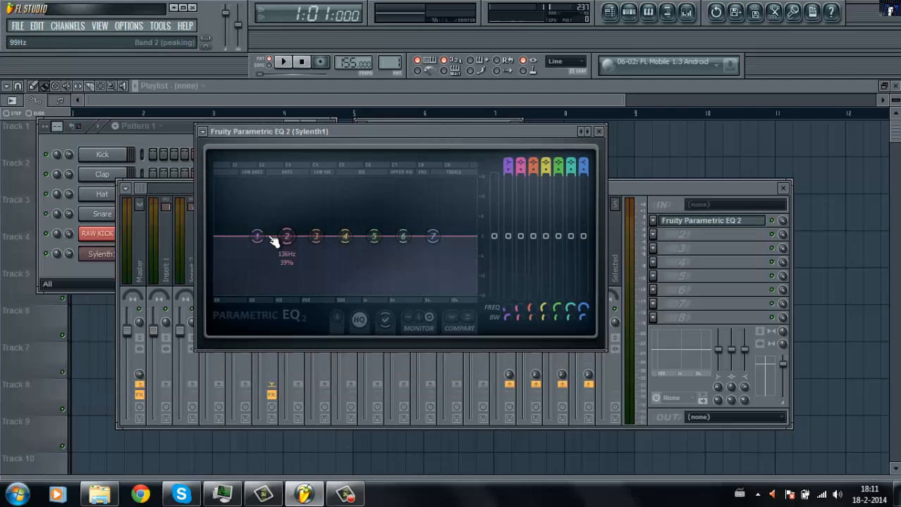
pyautogui.moveTo(257, 240); pyautogui.dragTo(308, 451)
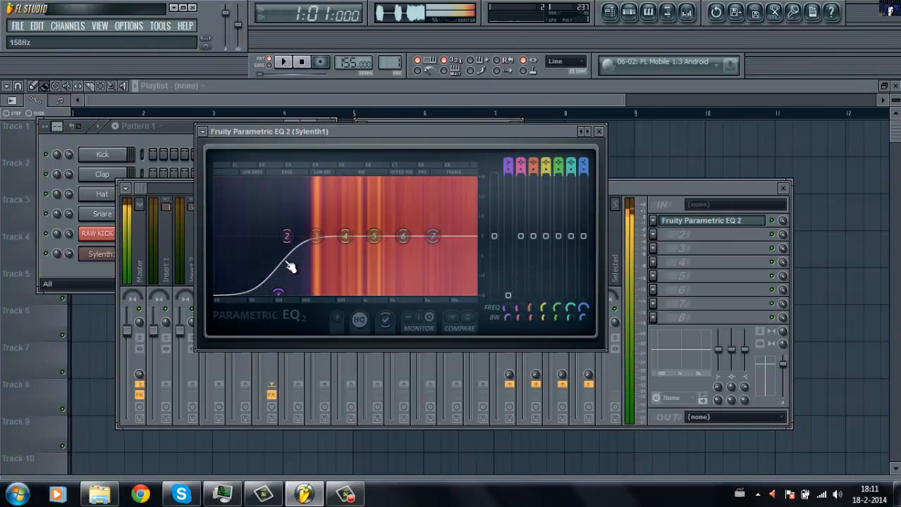
pyautogui.moveTo(287, 236); pyautogui.dragTo(318, 256)
pyautogui.moveTo(374, 237); pyautogui.dragTo(395, 226)
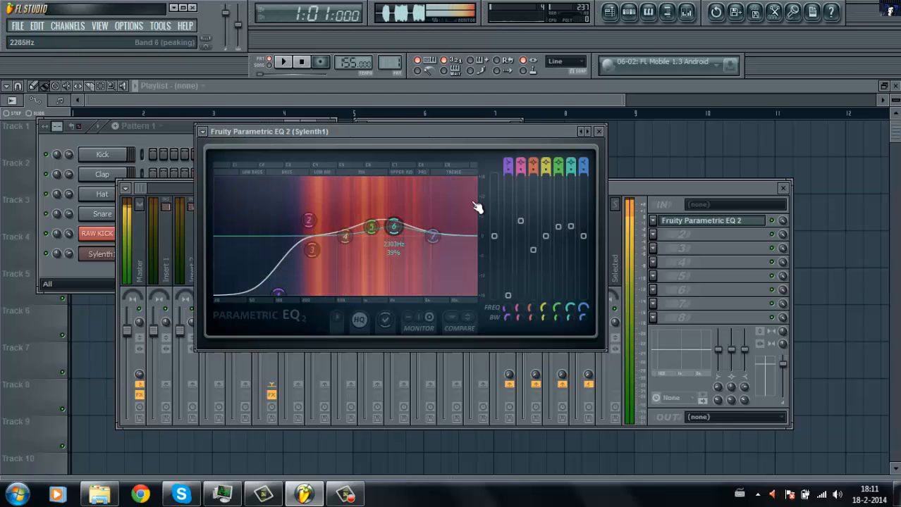
pyautogui.click(599, 131)
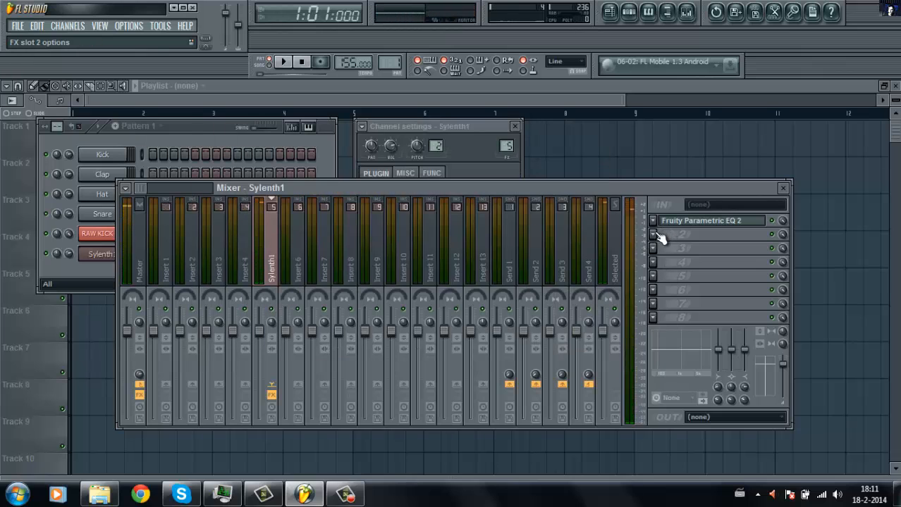
# Load Fruity Multiband Compressor in the track's second effect slot, apply one of its presets, and close its window.
pyautogui.click(655, 236)
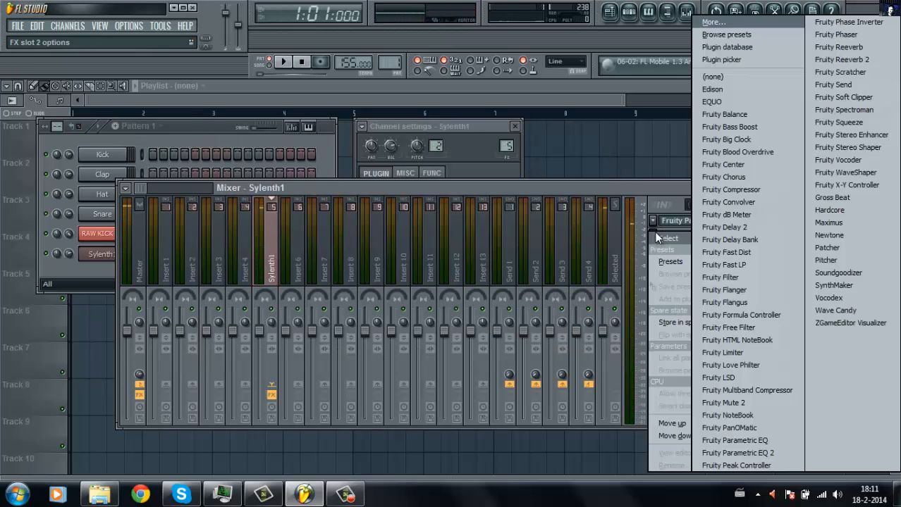
pyautogui.click(789, 390)
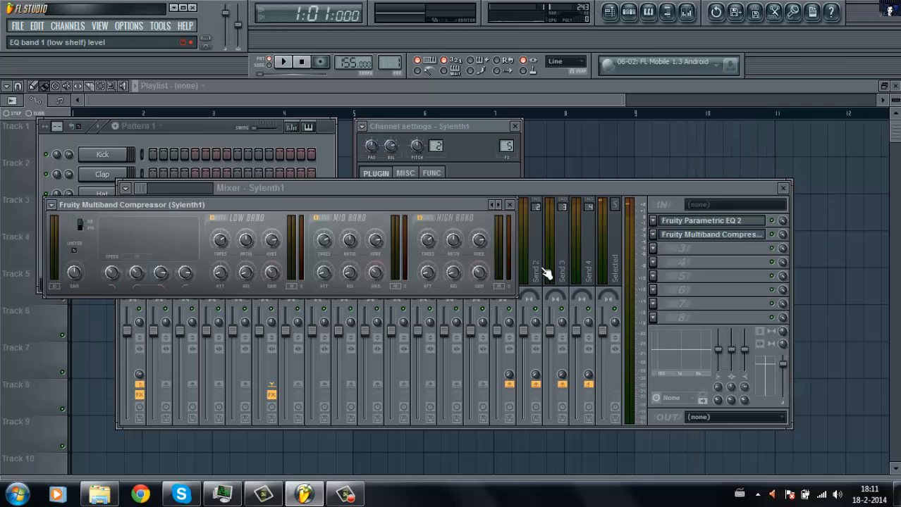
pyautogui.rightClick(493, 205)
pyautogui.click(542, 197)
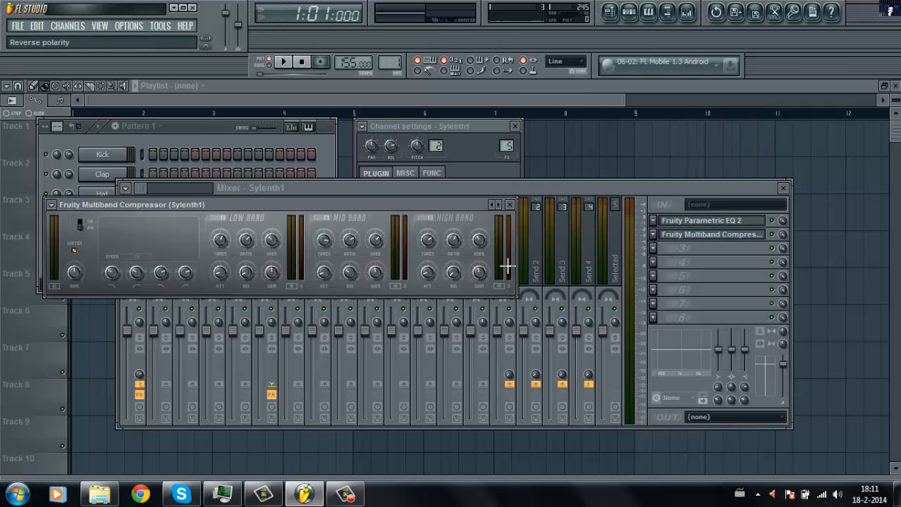
pyautogui.click(511, 205)
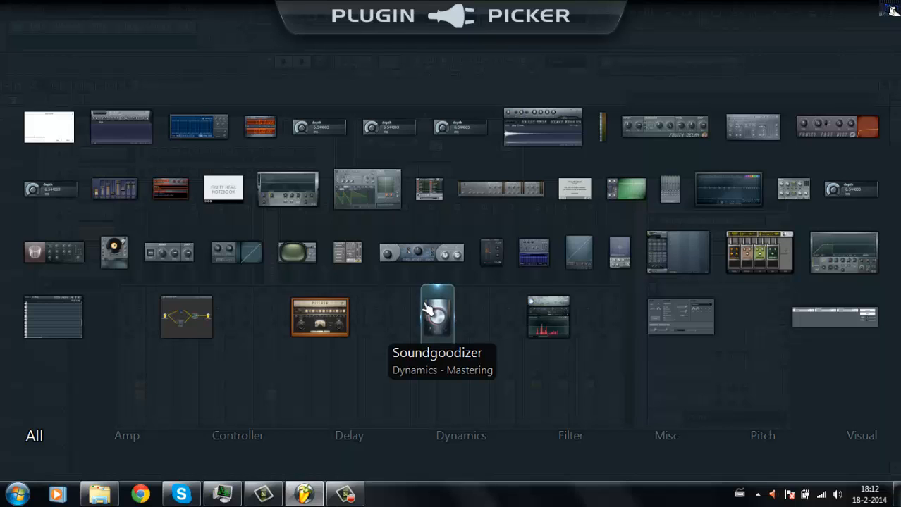
# Load Fruity Reeverb 2 in the third effect slot and lower its wet level to 11%.
pyautogui.click(70, 256)
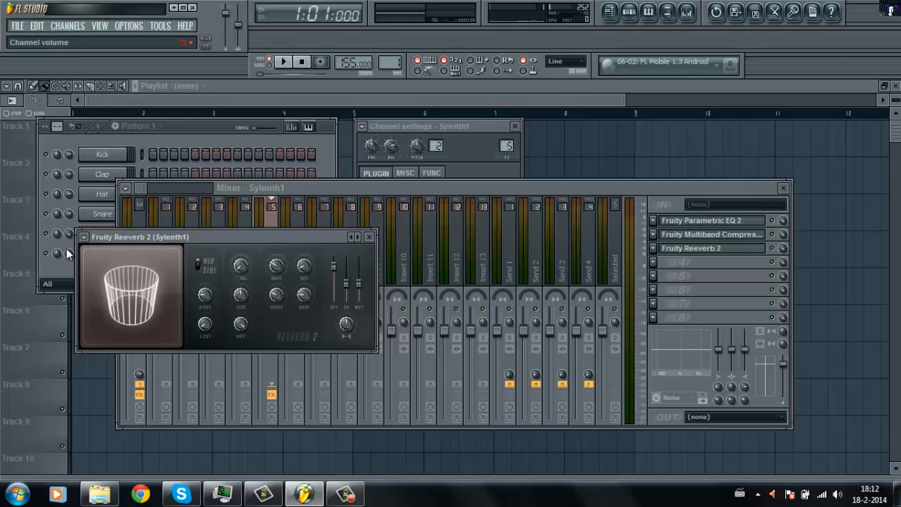
pyautogui.moveTo(285, 243); pyautogui.dragTo(489, 186)
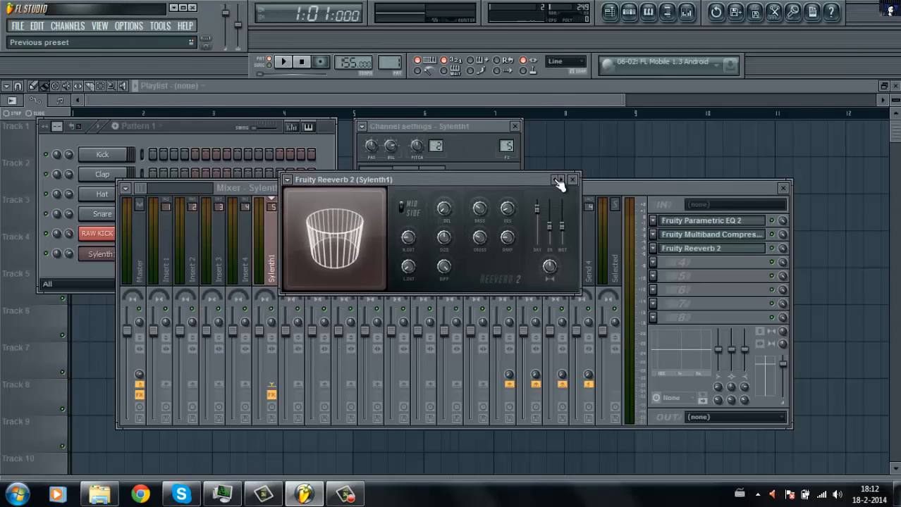
pyautogui.moveTo(565, 225); pyautogui.dragTo(574, 277)
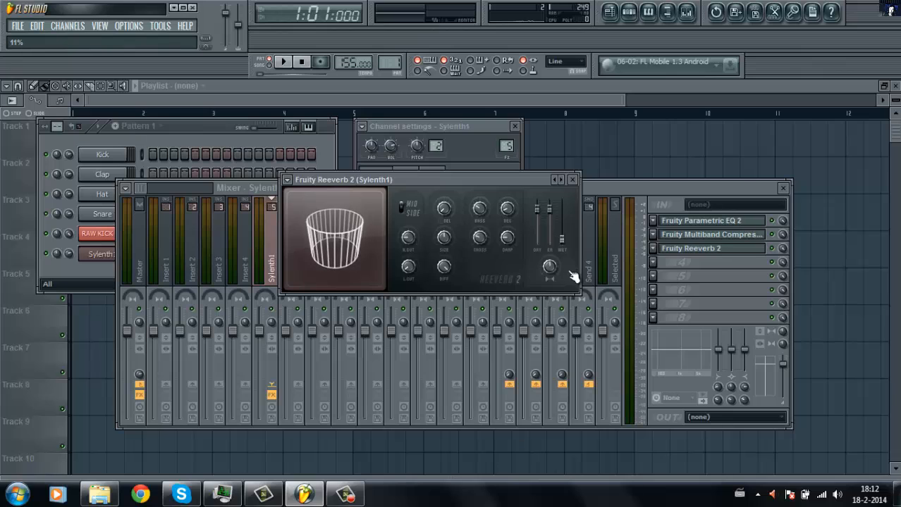
pyautogui.rightClick(561, 179)
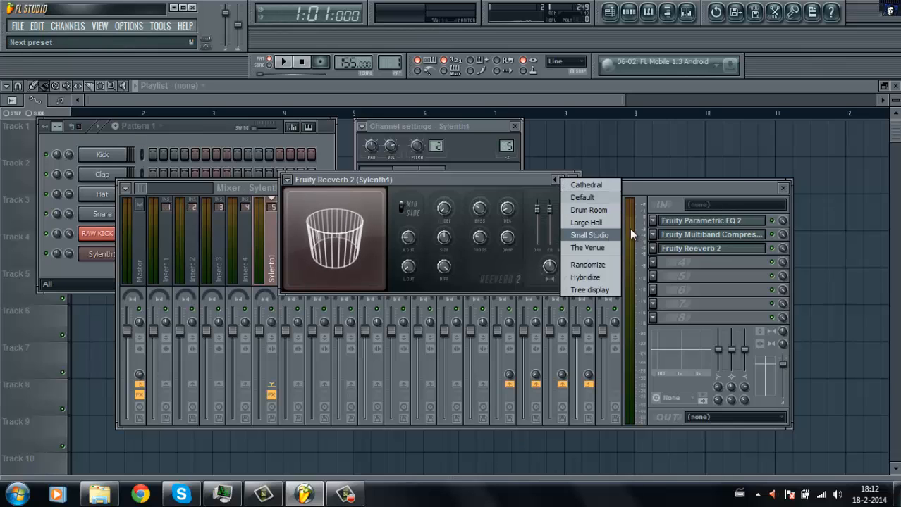
pyautogui.click(666, 162)
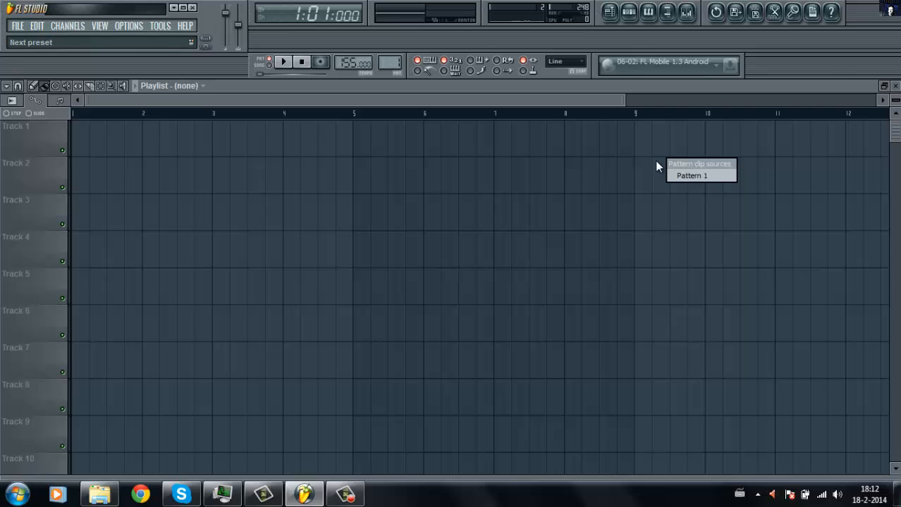
pyautogui.click(457, 197)
pyautogui.press('F6')
pyautogui.press('F9')
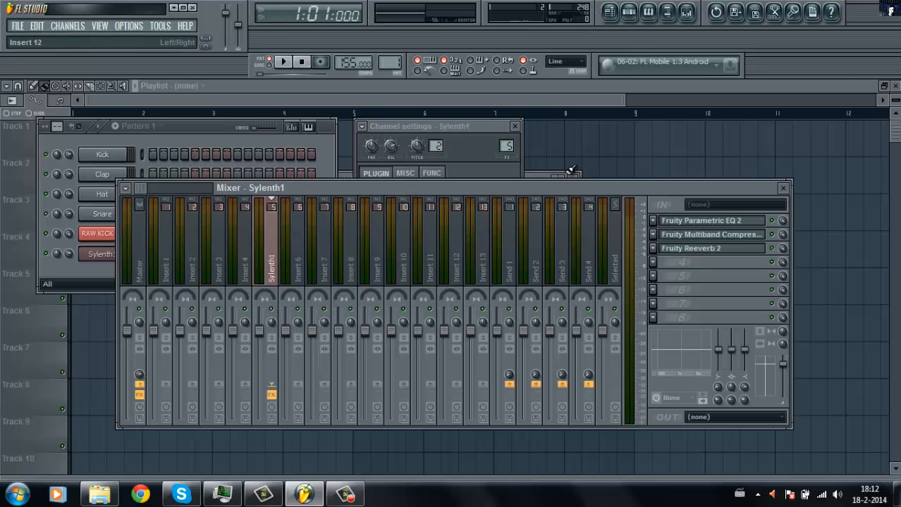
pyautogui.click(545, 176)
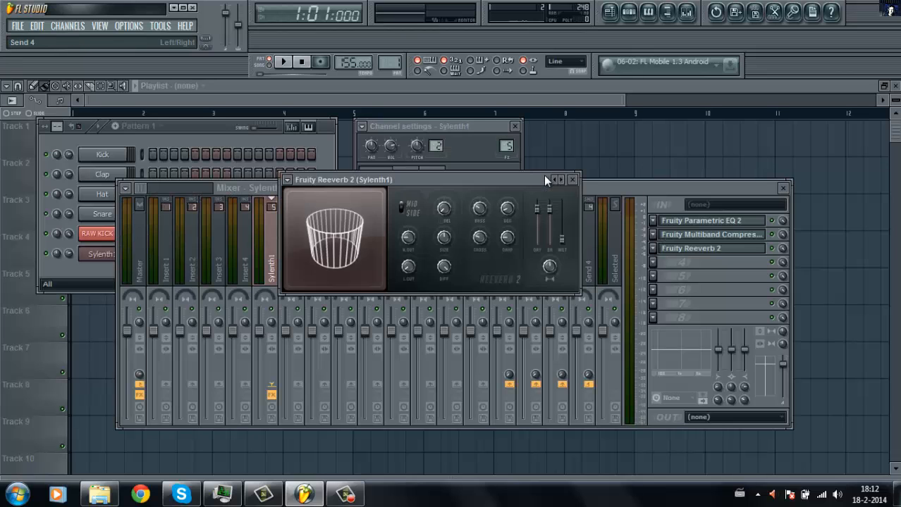
# Move the Reeverb 2 window aside and turn down the mix level of its effect slot.
pyautogui.moveTo(545, 176); pyautogui.dragTo(582, 166)
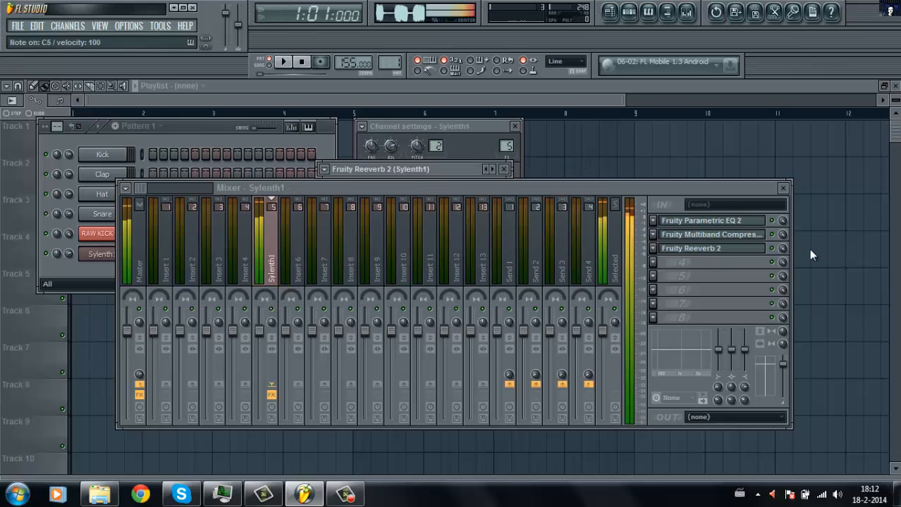
pyautogui.moveTo(783, 250); pyautogui.dragTo(802, 416)
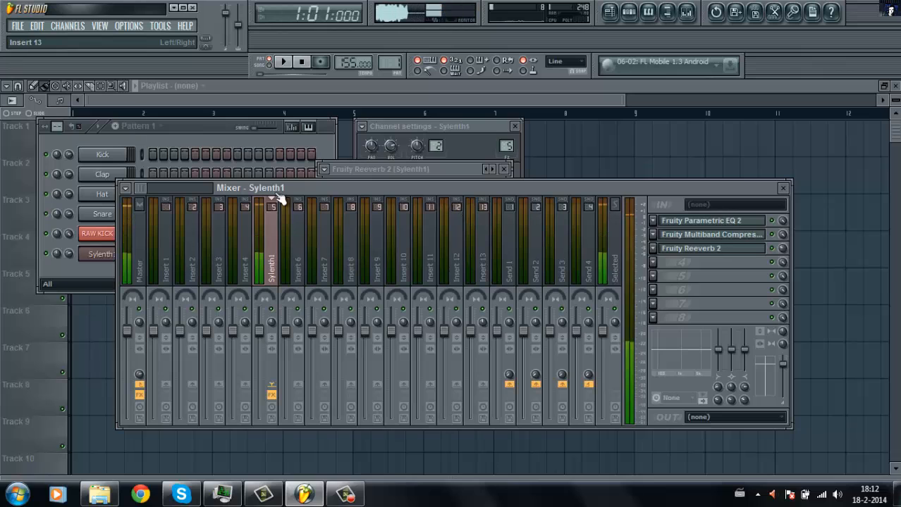
# Reopen Sylenth1, enable its delay effect, set the delay dry/wet to 19.7 %, and audition the sound.
pyautogui.click(102, 255)
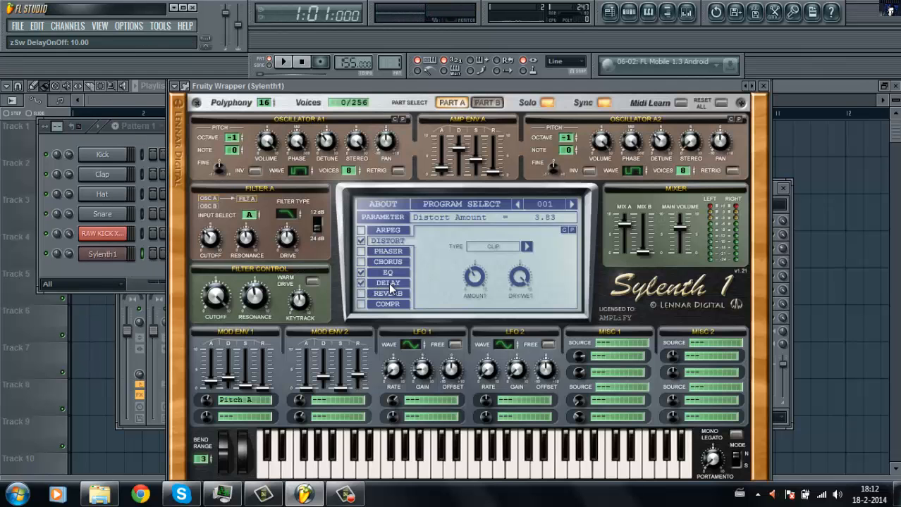
pyautogui.click(396, 287)
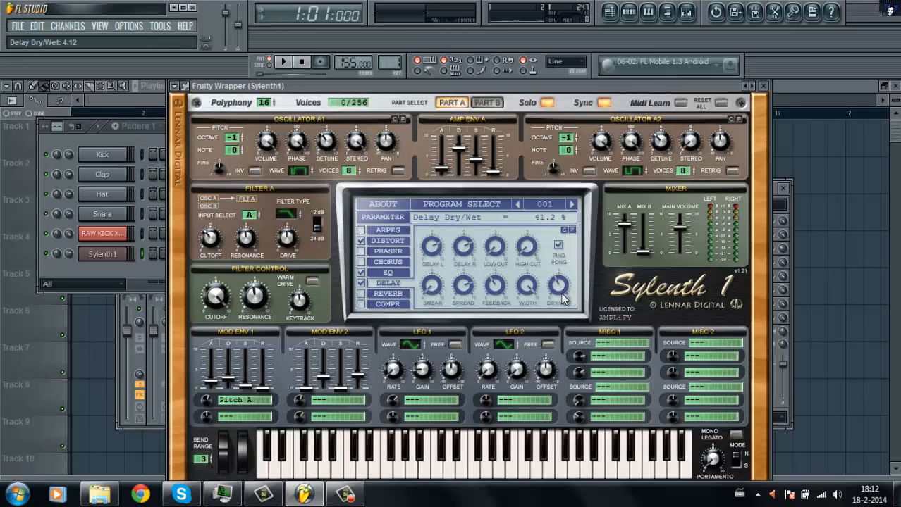
pyautogui.moveTo(564, 319); pyautogui.dragTo(564, 320)
pyautogui.press('z')
pyautogui.press('z')
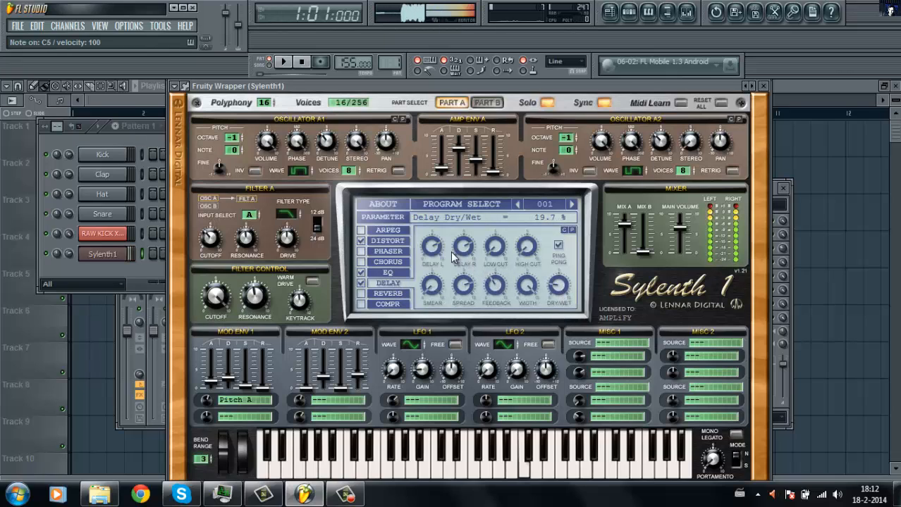
# Set the delay's low cut to 1.50 and its width to 17.0 %, auditioning with repeated notes.
pyautogui.moveTo(494, 252); pyautogui.dragTo(493, 234)
pyautogui.press('z')
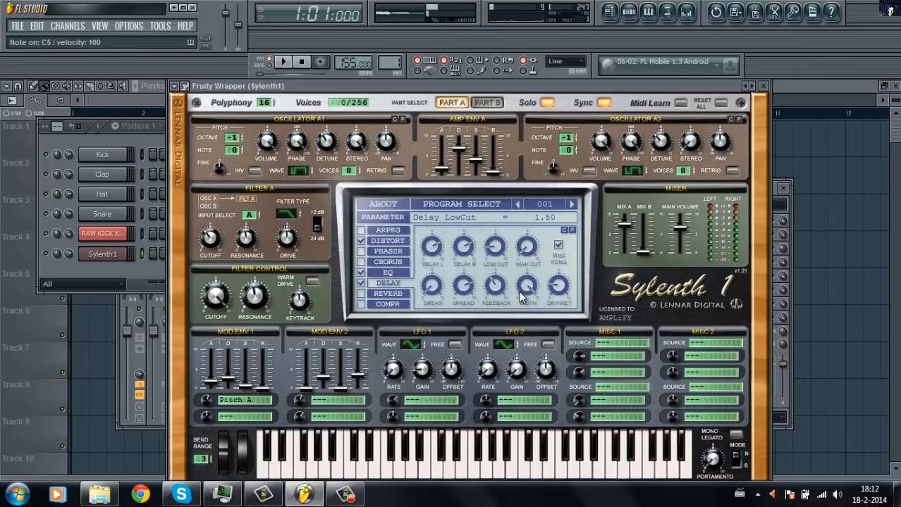
pyautogui.moveTo(521, 292); pyautogui.dragTo(551, 402)
pyautogui.press('z')
pyautogui.press('z')
pyautogui.press('z')
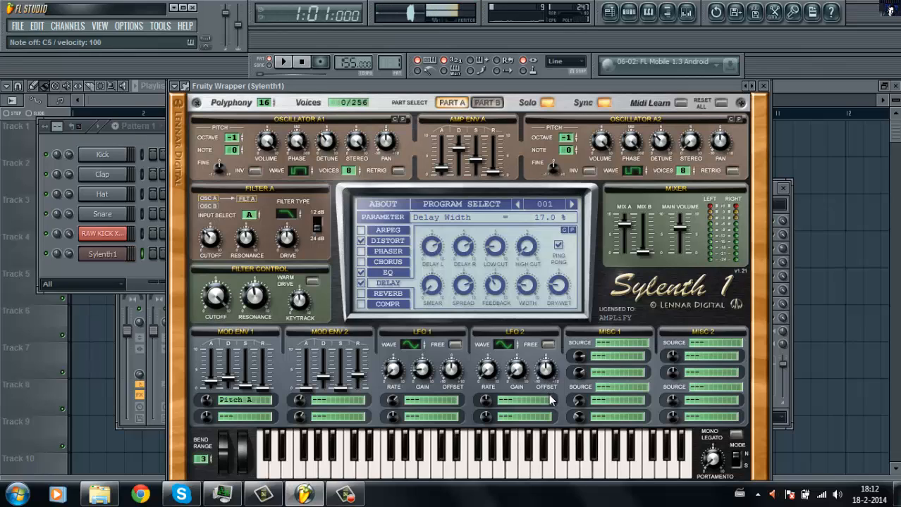
# Raise the delay's spread and reduce its feedback to 5.0 %, playing test notes between adjustments.
pyautogui.moveTo(463, 285)
pyautogui.mouseDown()
pyautogui.moveTo(506, 363)
pyautogui.moveTo(504, 388)
pyautogui.moveTo(453, 337)
pyautogui.moveTo(436, 203)
pyautogui.moveTo(455, 276)
pyautogui.moveTo(435, 261)
pyautogui.mouseUp()
pyautogui.press('z')
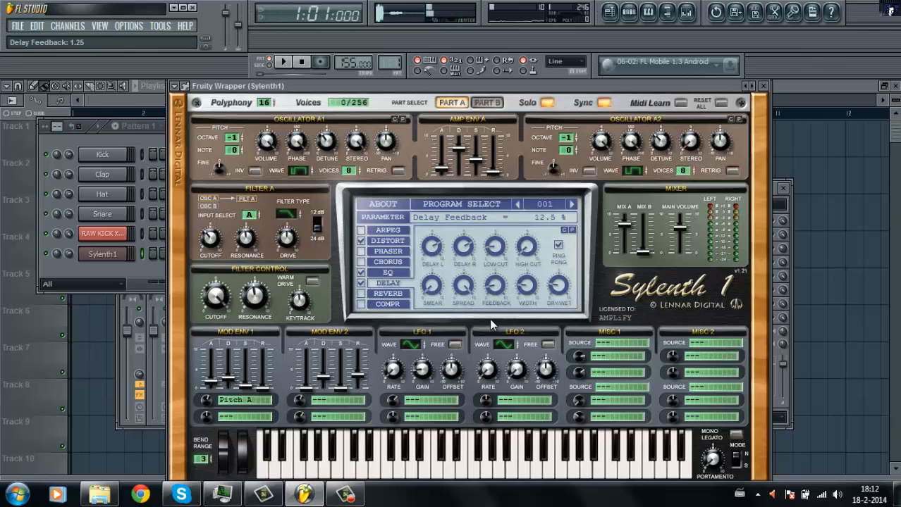
pyautogui.click(493, 294)
pyautogui.scroll(-3, 494, 295)
pyautogui.press('z')
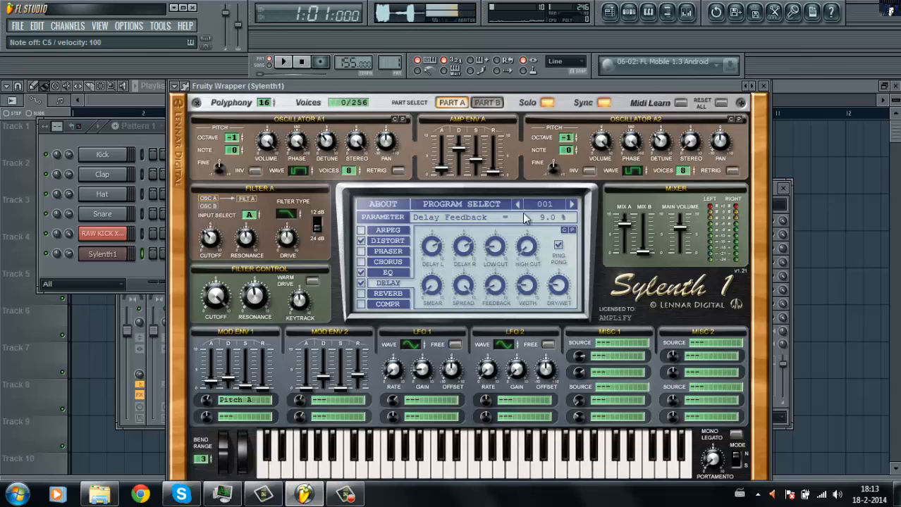
pyautogui.press('z')
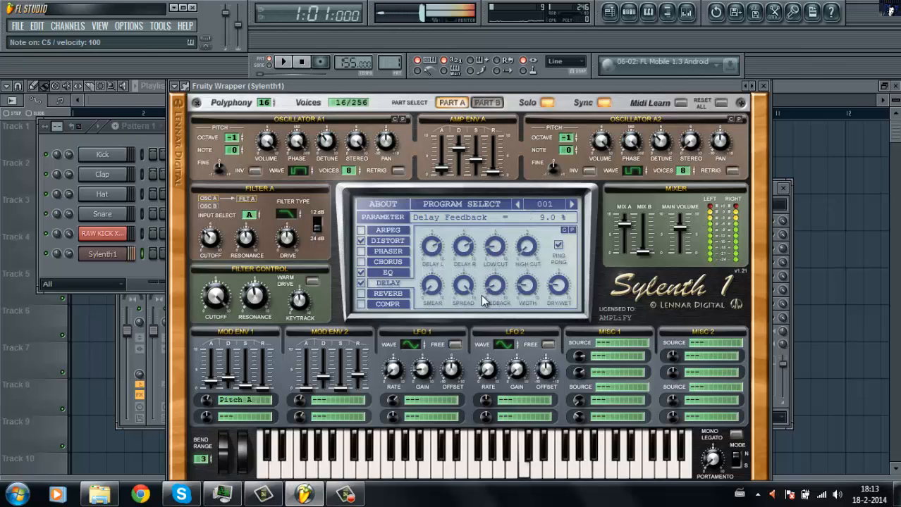
pyautogui.press('z')
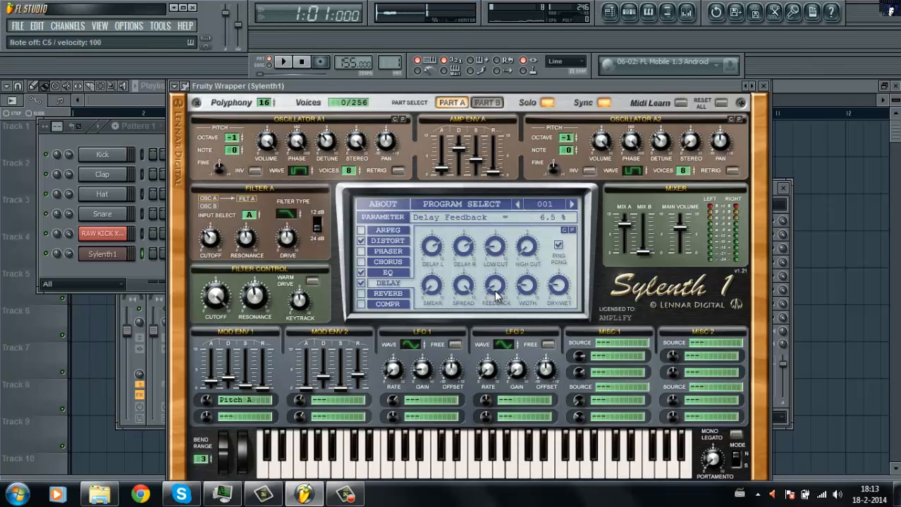
pyautogui.press('z')
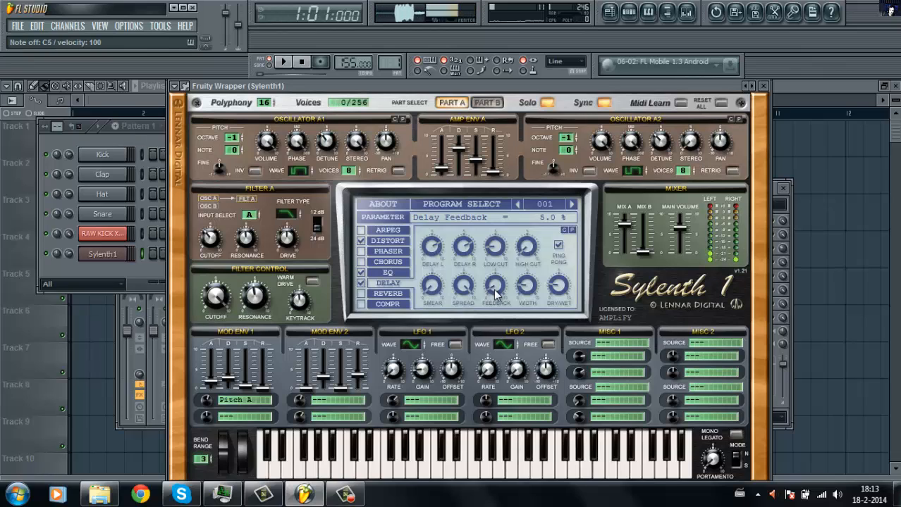
# Set the delay's low cut to 3.15 and its width to 33.0 %, and audition the result.
pyautogui.moveTo(496, 248); pyautogui.dragTo(497, 228)
pyautogui.press('z')
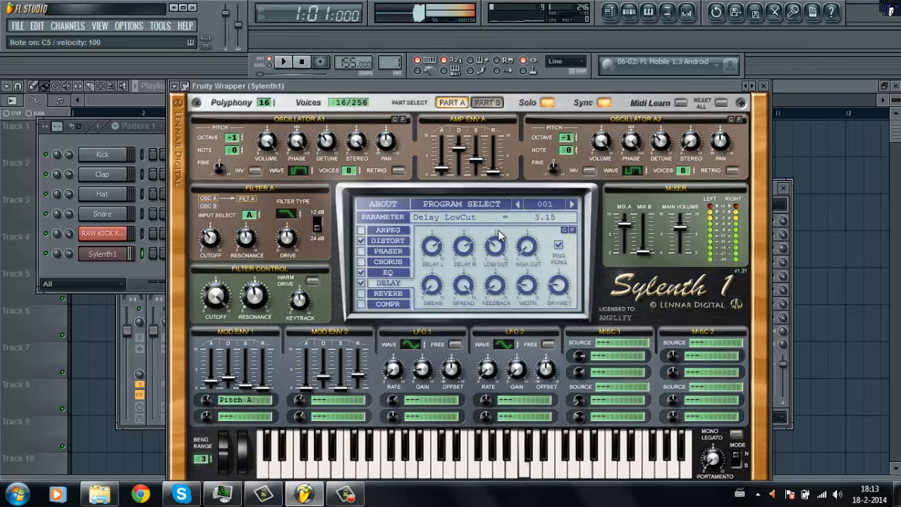
pyautogui.press('z')
pyautogui.moveTo(523, 286); pyautogui.dragTo(521, 268)
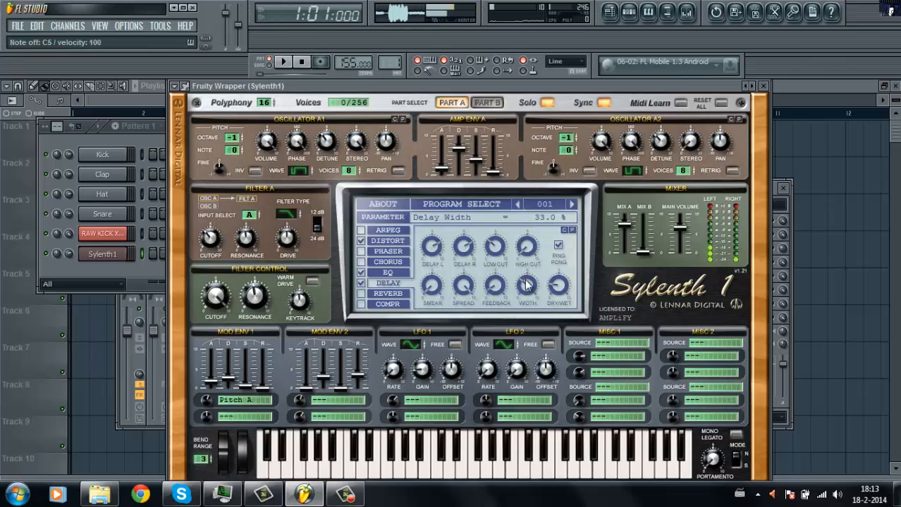
pyautogui.press('z')
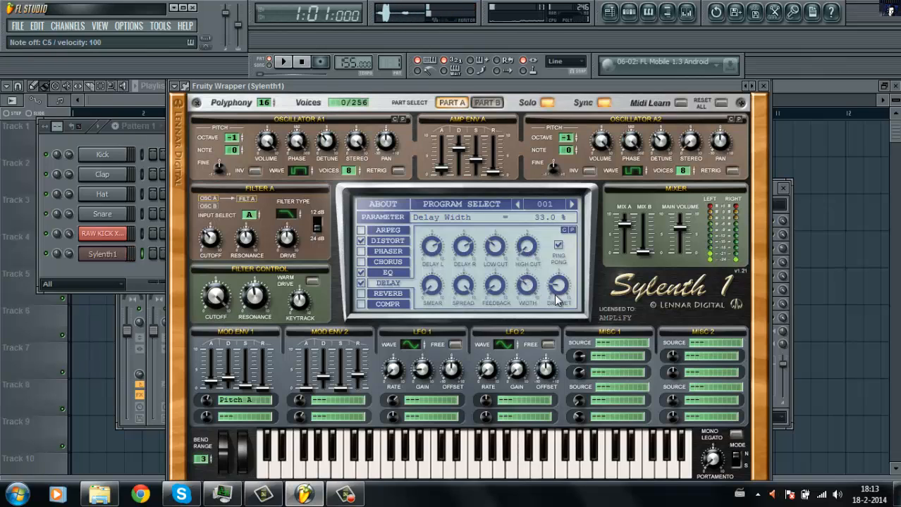
# Set the delay's dry/wet to 25.2 %, playing the pattern and test notes between adjustments.
pyautogui.press('space')
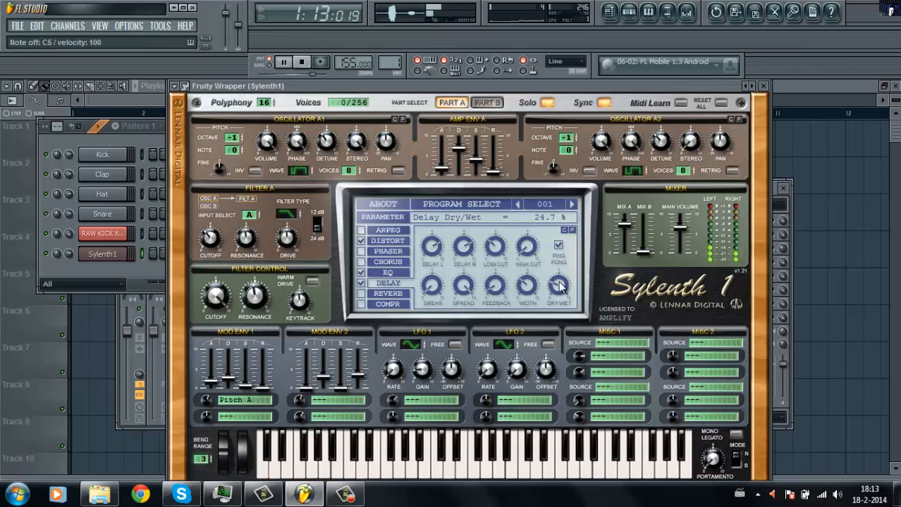
pyautogui.press('space')
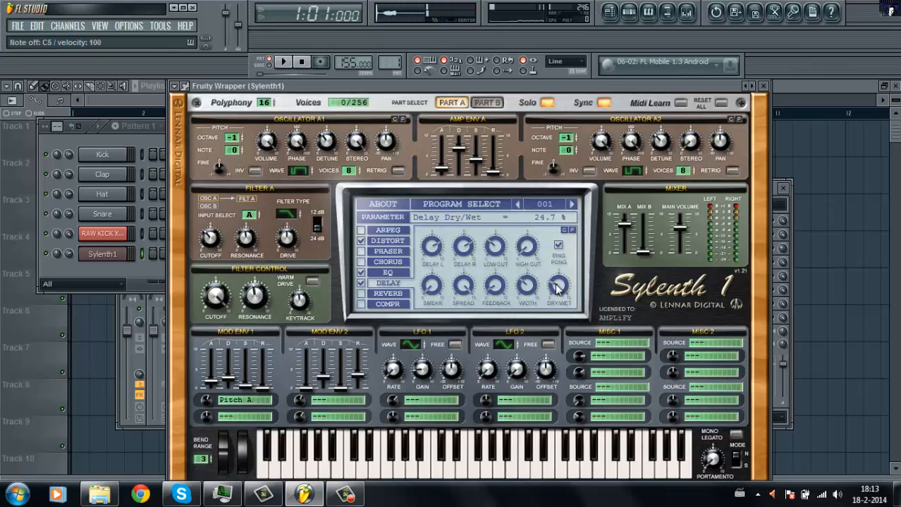
pyautogui.press('z')
pyautogui.moveTo(557, 289)
pyautogui.mouseDown()
pyautogui.moveTo(557, 299)
pyautogui.moveTo(557, 283)
pyautogui.mouseUp()
pyautogui.press('z')
pyautogui.press('z')
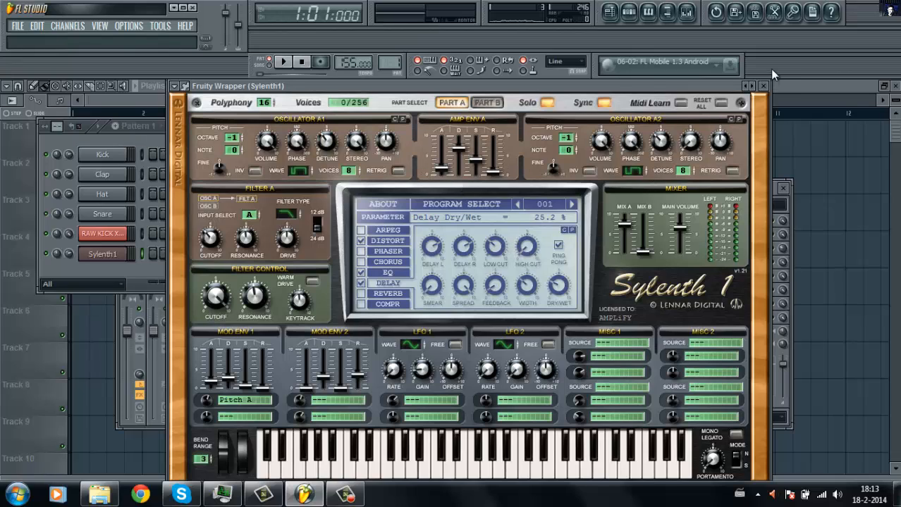
pyautogui.press('q')
# Inspect Part B of the synth, return to Part A, and close the Sylenth1 window.
pyautogui.click(487, 104)
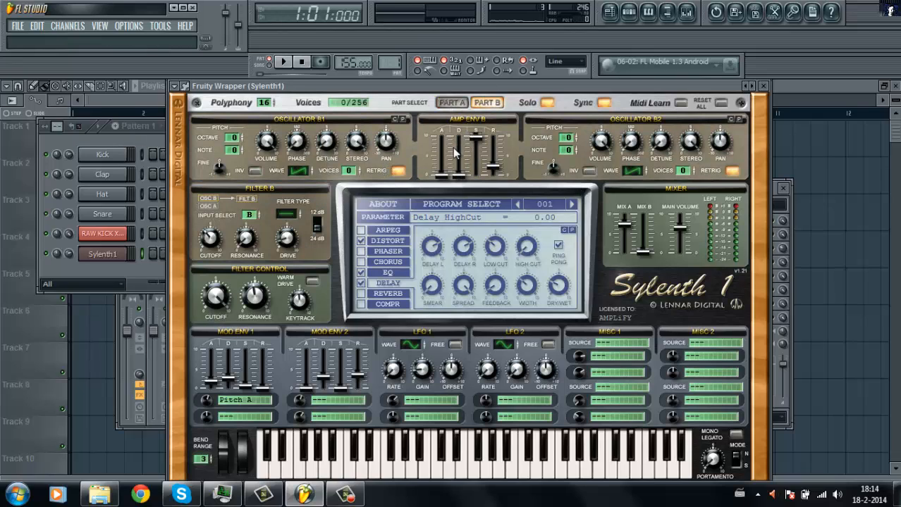
pyautogui.click(459, 103)
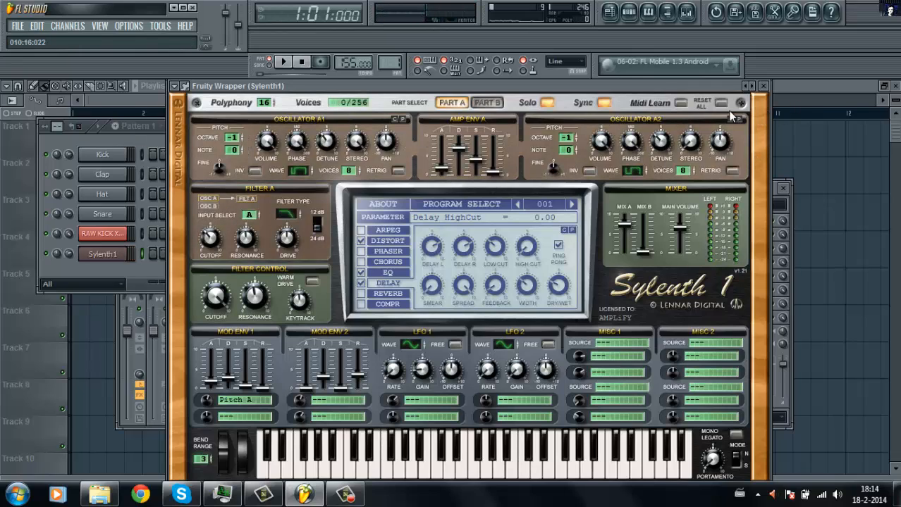
pyautogui.click(764, 86)
# Look through the effects available for the Sylenth1 mixer track, then move the mixer window clear of the channel rack.
pyautogui.click(654, 276)
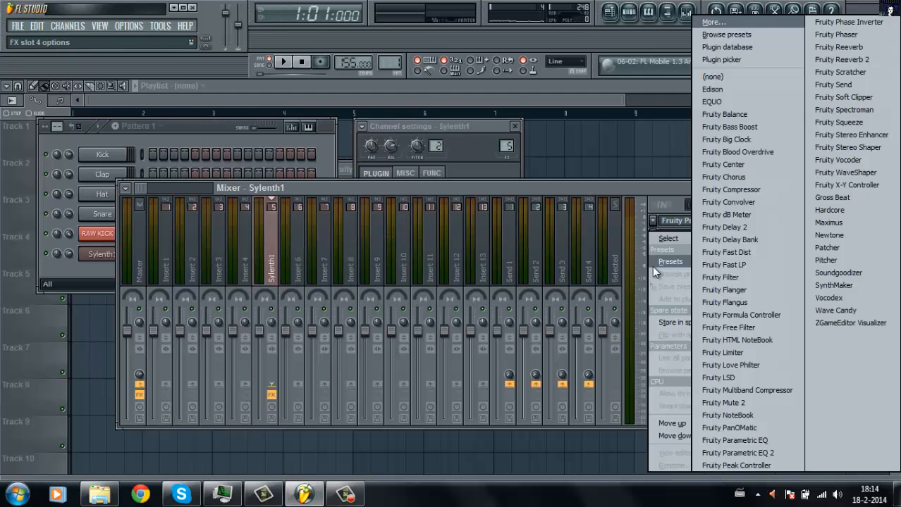
pyautogui.moveTo(669, 238)
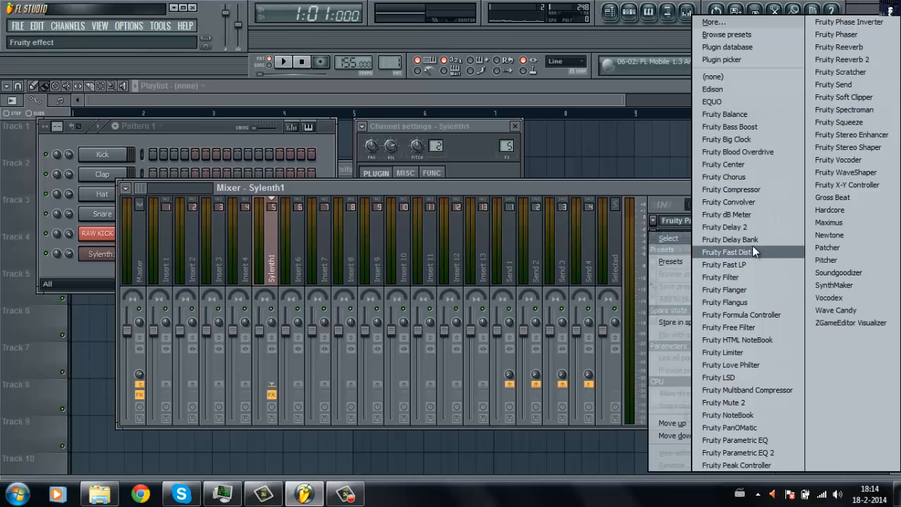
pyautogui.click(610, 189)
pyautogui.moveTo(611, 190); pyautogui.dragTo(740, 283)
# Open the Sylenth1 channel's piano roll and place two C5 notes in bar 1, at steps 3 and 11.
pyautogui.click(147, 269)
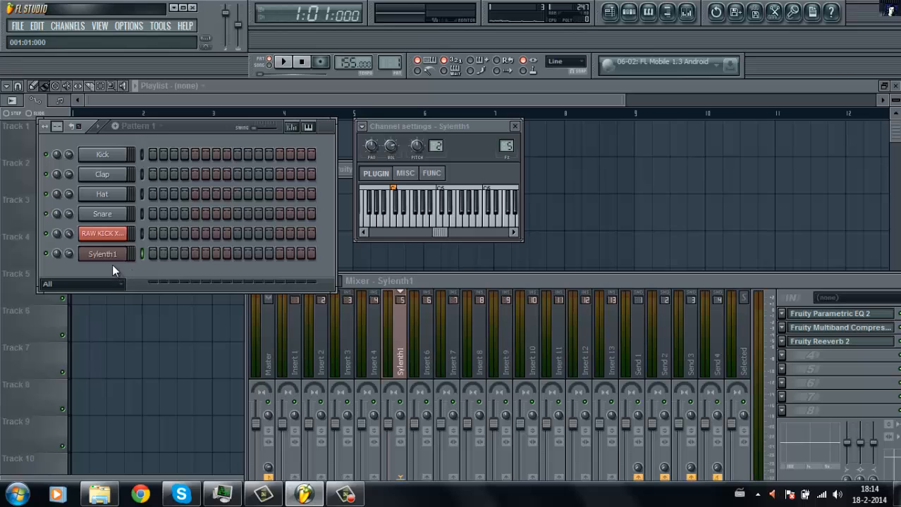
pyautogui.rightClick(124, 252)
pyautogui.click(159, 258)
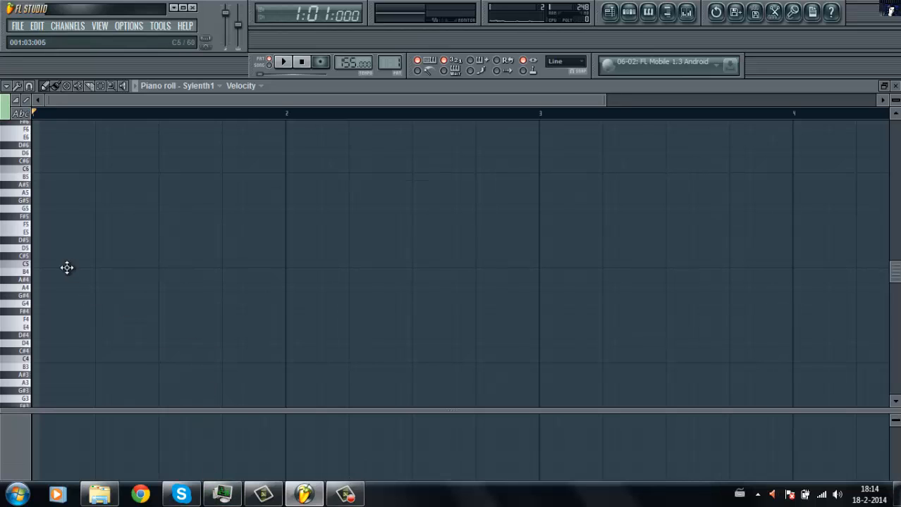
pyautogui.moveTo(67, 268); pyautogui.dragTo(65, 269)
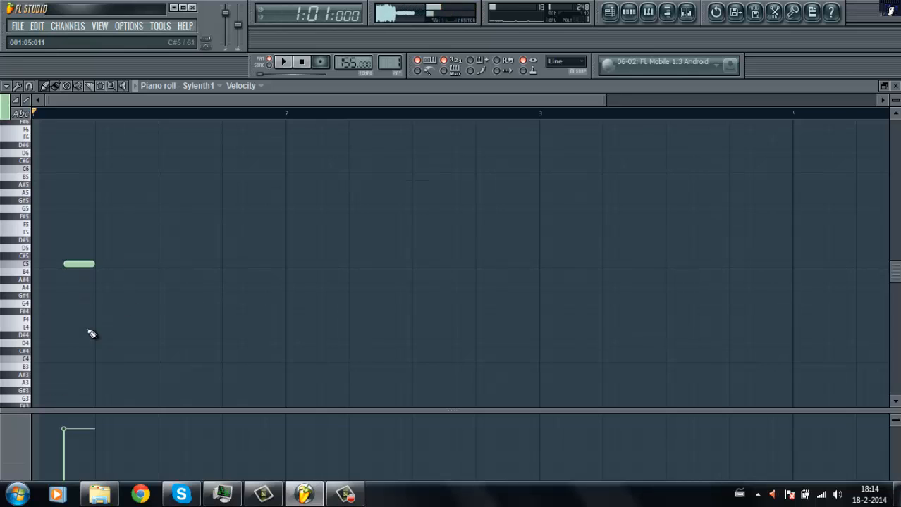
pyautogui.click(44, 274)
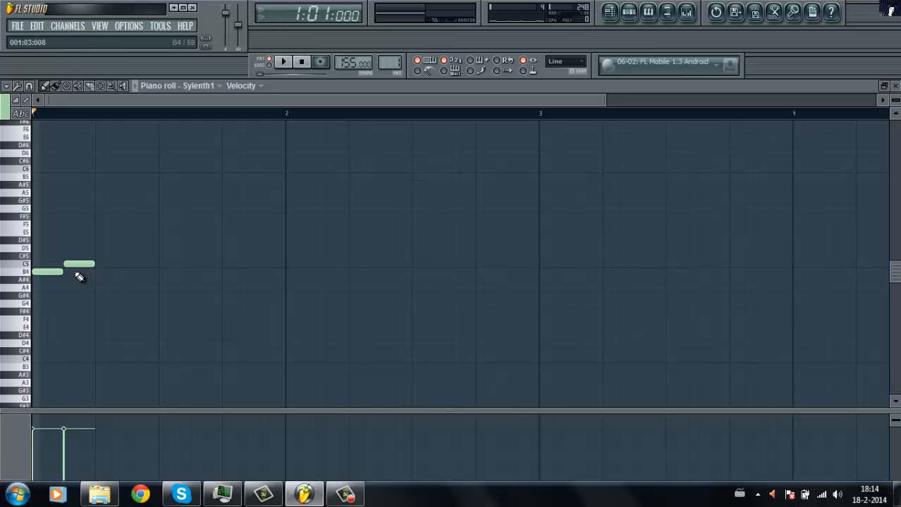
pyautogui.rightClick(62, 271)
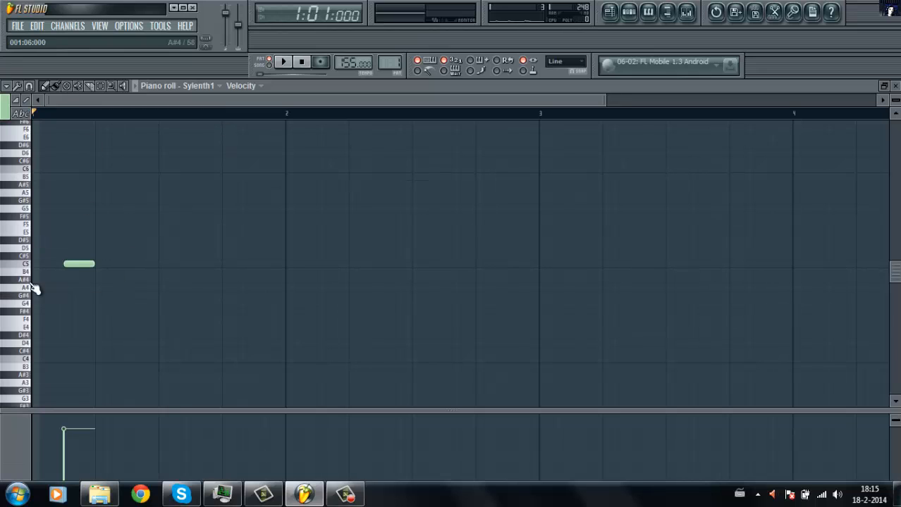
pyautogui.click(193, 263)
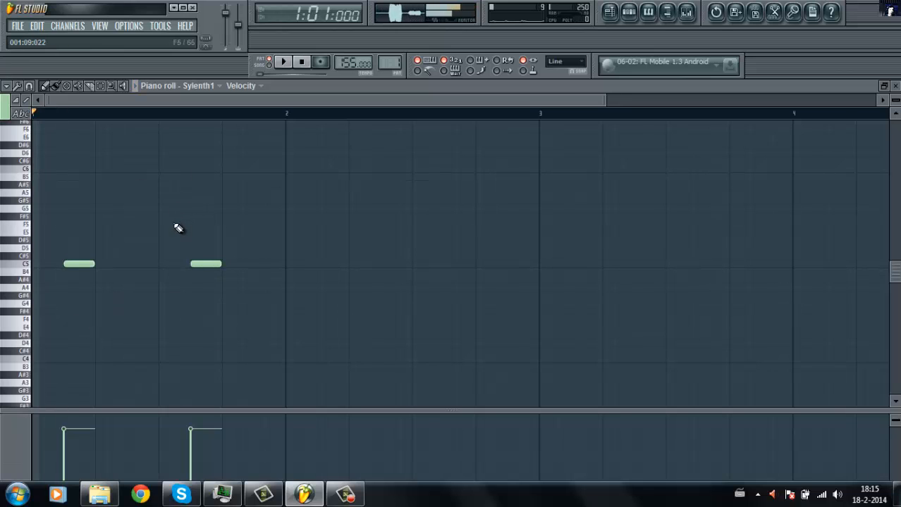
# Fill the Clap channel on every fourth step and play it together with the Sylenth1 notes.
pyautogui.press('F6')
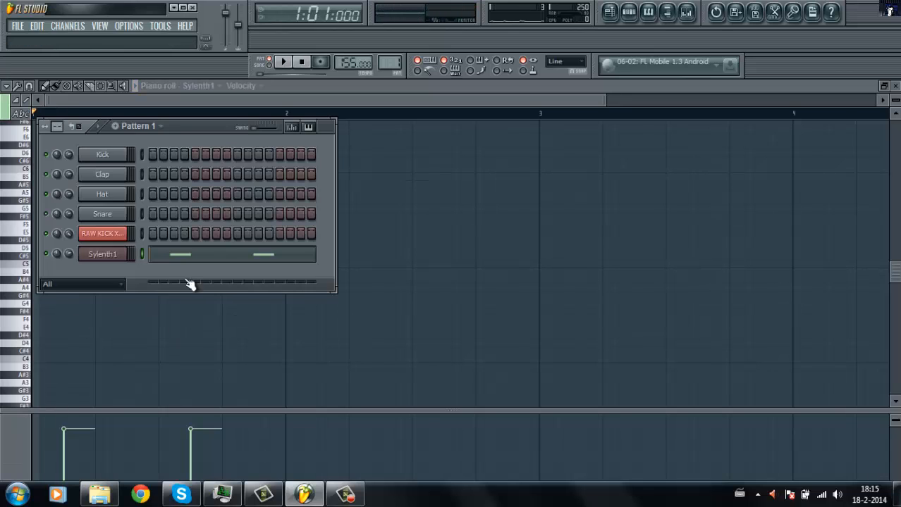
pyautogui.click(101, 176)
pyautogui.rightClick(101, 176)
pyautogui.click(162, 277)
pyautogui.press('space')
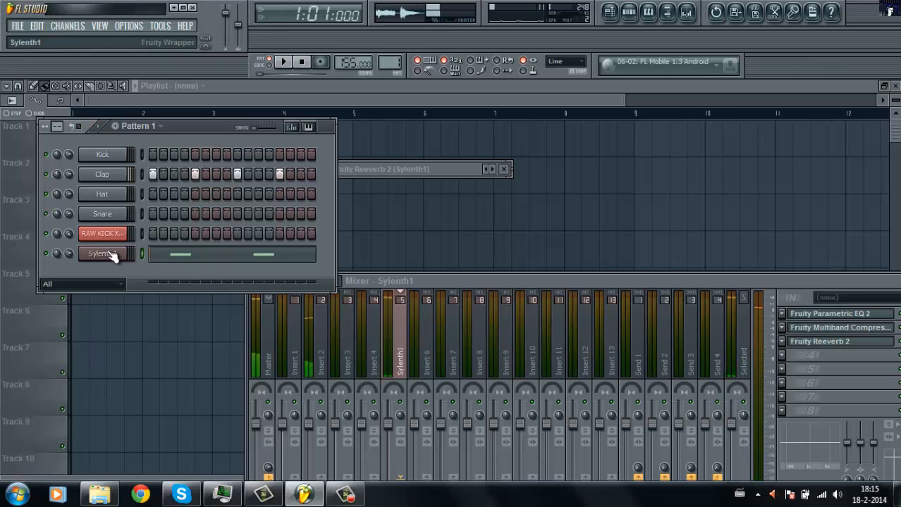
# Reopen the Sylenth1 piano roll and add two half-step C5 notes in bar 2, at steps 3 and 4.
pyautogui.click(173, 257)
pyautogui.rightClick(177, 266)
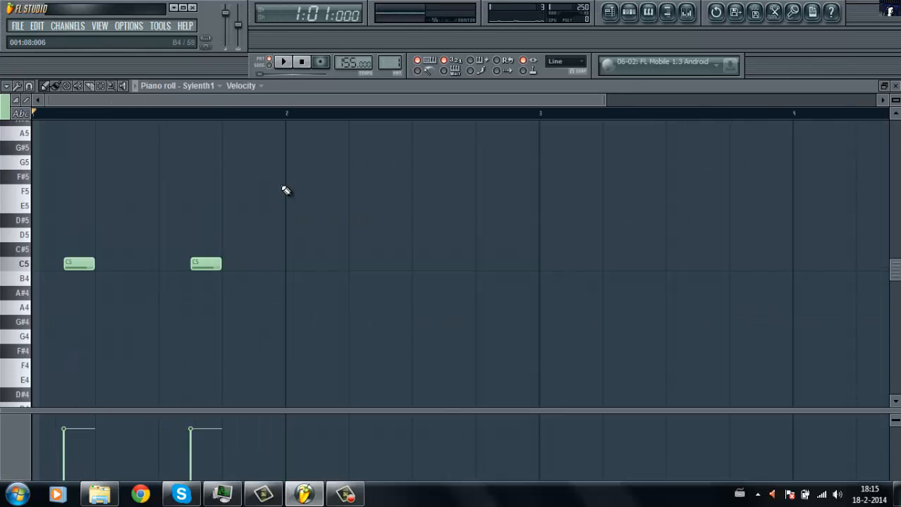
pyautogui.click(338, 268)
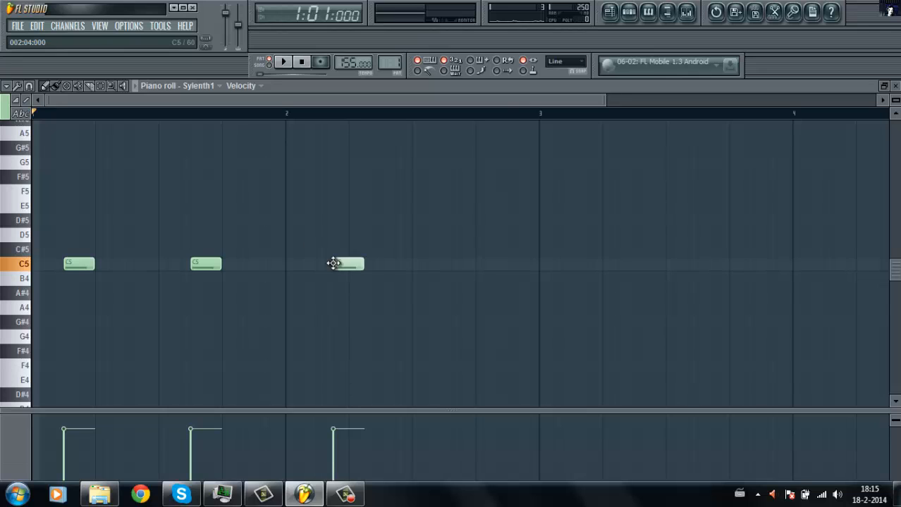
pyautogui.moveTo(358, 267); pyautogui.dragTo(331, 275)
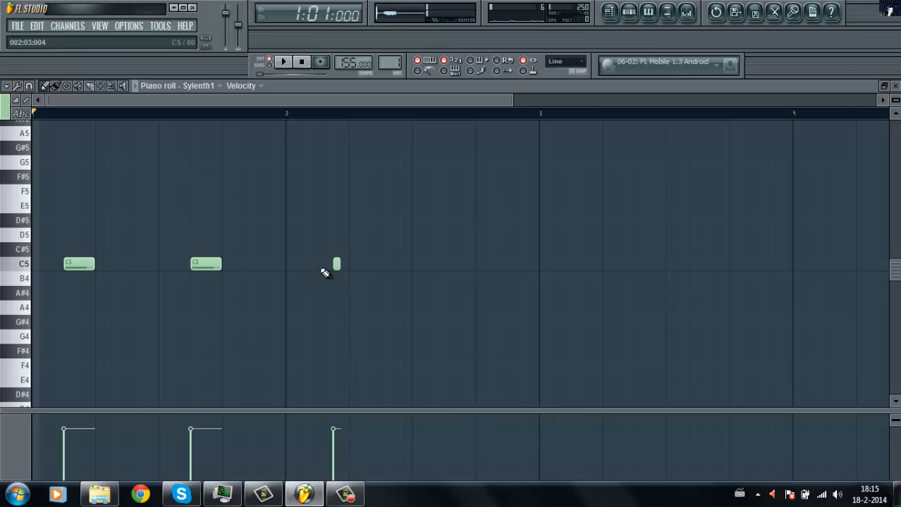
pyautogui.click(321, 265)
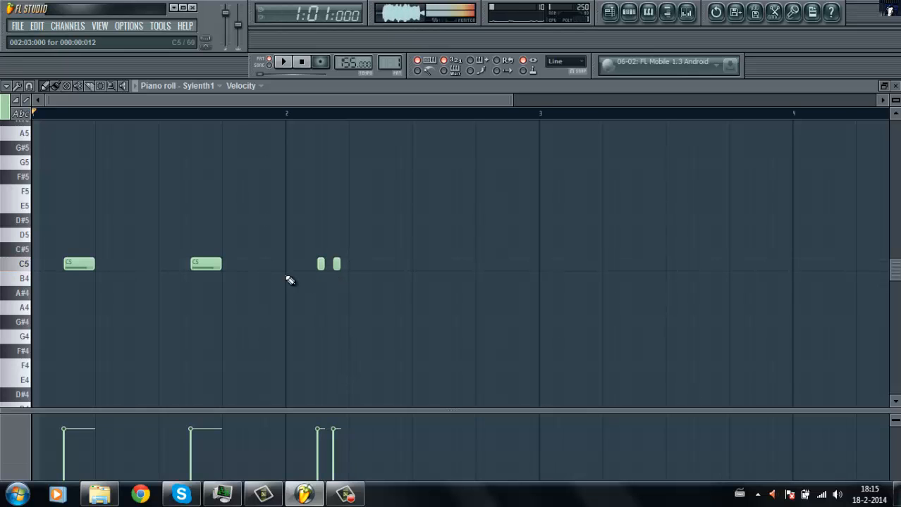
pyautogui.click(195, 250)
pyautogui.click(210, 250)
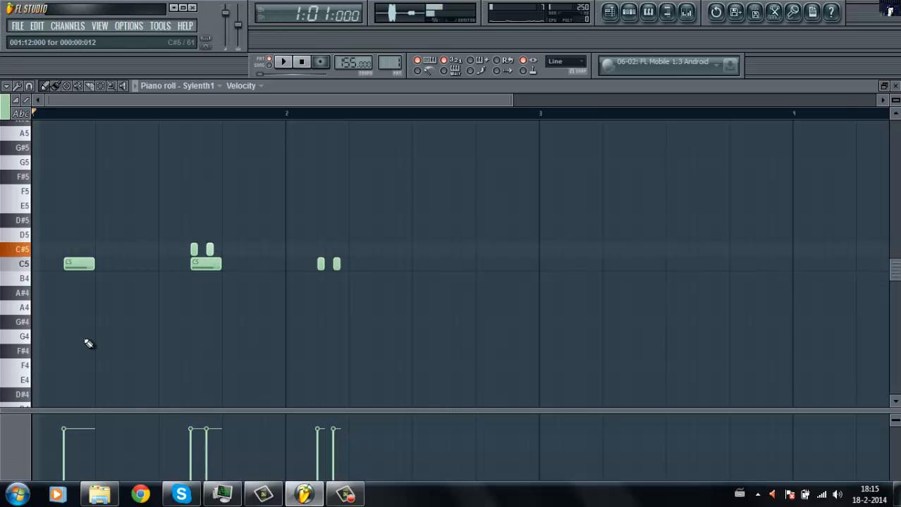
pyautogui.rightClick(194, 250)
pyautogui.rightClick(210, 249)
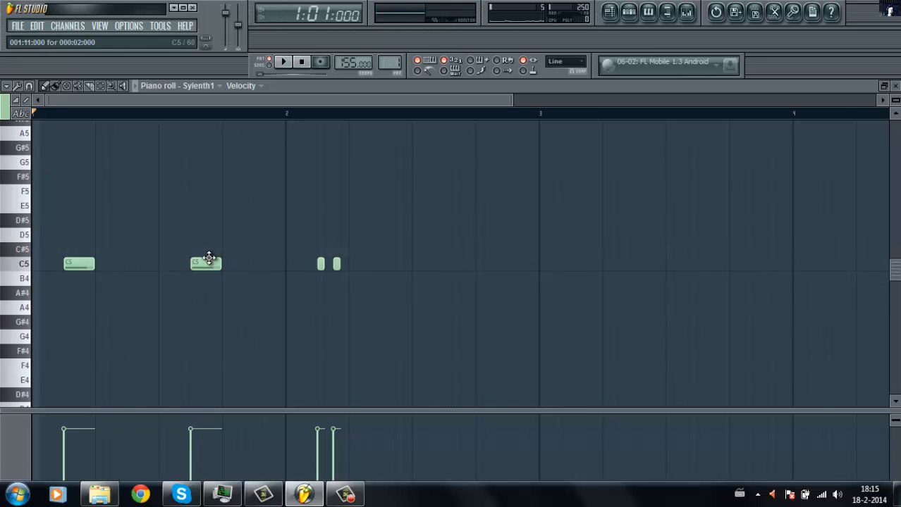
# Add a four-step C5 note at step 5 of bar 2 and a two-step C5 note at step 11.
pyautogui.click(208, 264)
pyautogui.click(357, 265)
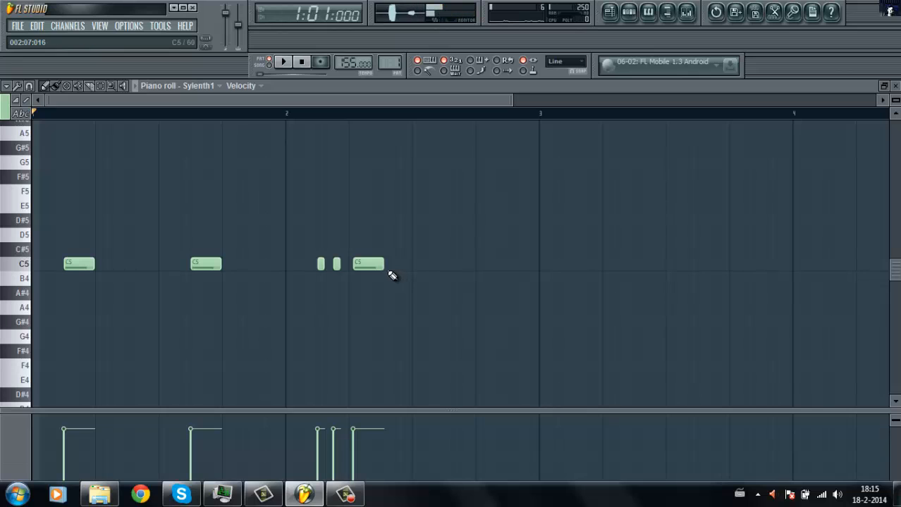
pyautogui.moveTo(374, 264); pyautogui.dragTo(411, 266)
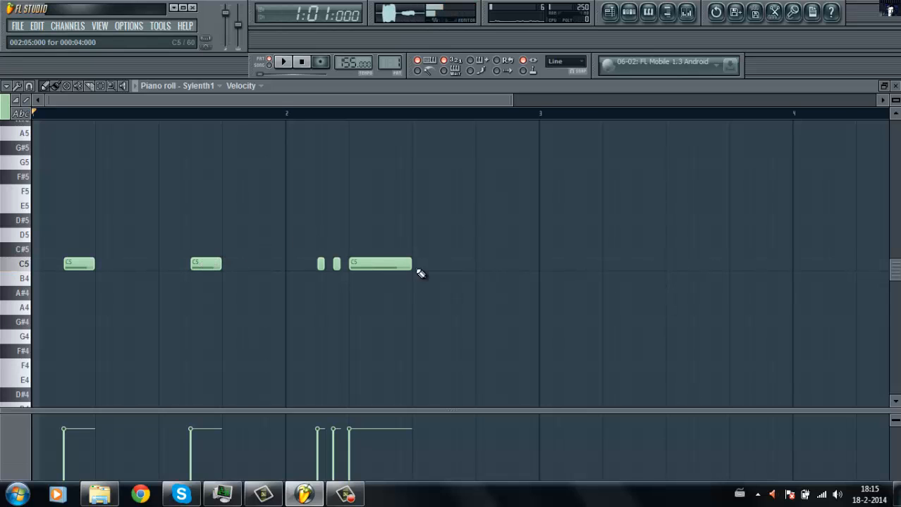
pyautogui.click(458, 265)
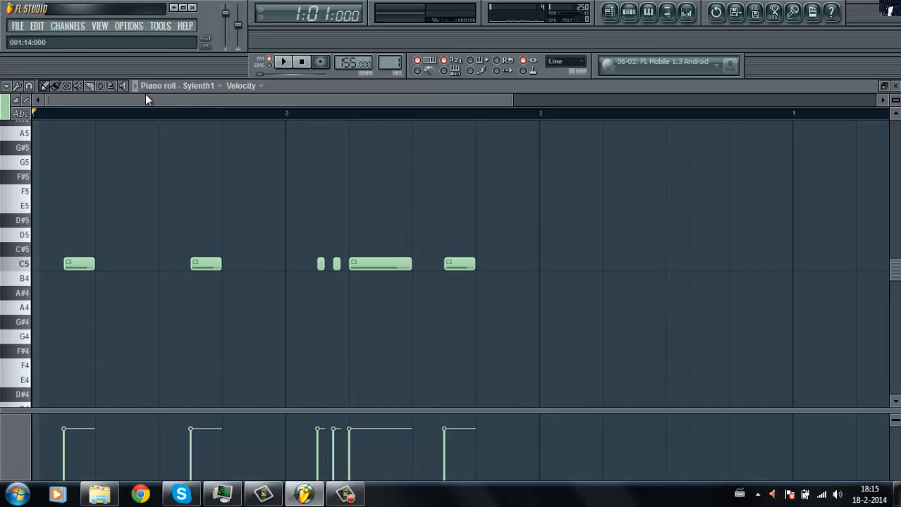
# Play the Sylenth1 pattern from the piano roll, then audition it again from the channel rack.
pyautogui.moveTo(140, 100); pyautogui.dragTo(115, 106)
pyautogui.press('space')
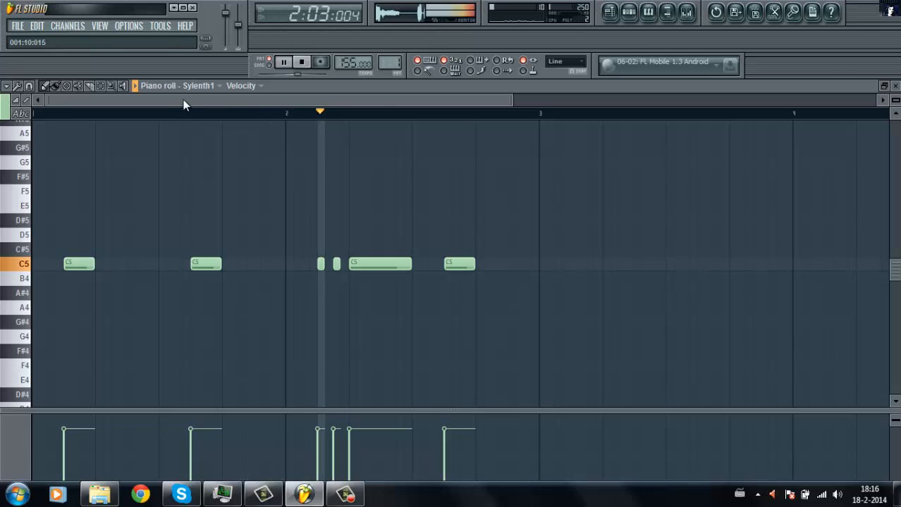
pyautogui.press('space')
pyautogui.press('F7')
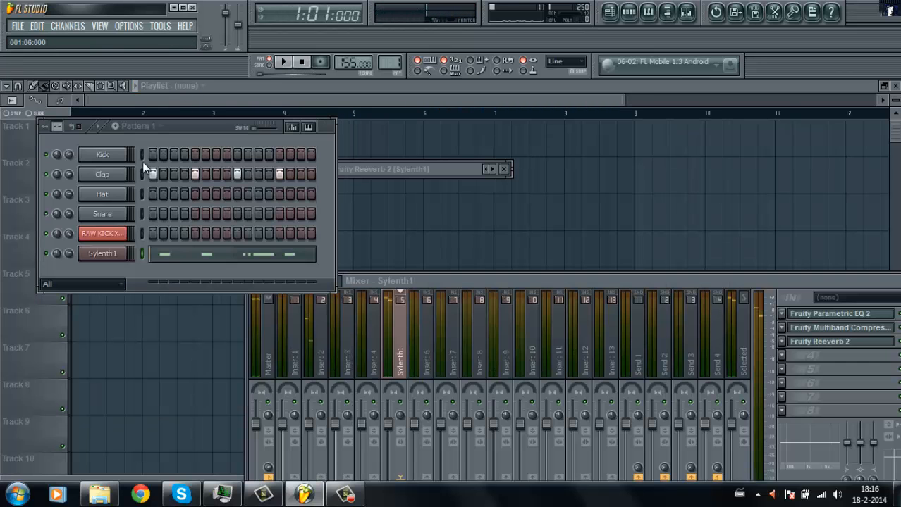
pyautogui.press('space')
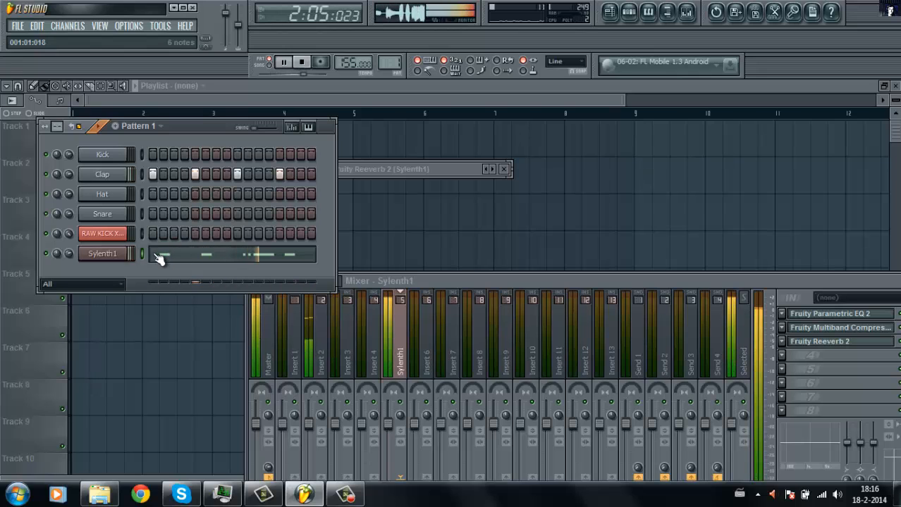
pyautogui.press('space')
# Clear the Clap steps and fill the RAW KICK channel on every fourth step.
pyautogui.moveTo(152, 176); pyautogui.dragTo(282, 189)
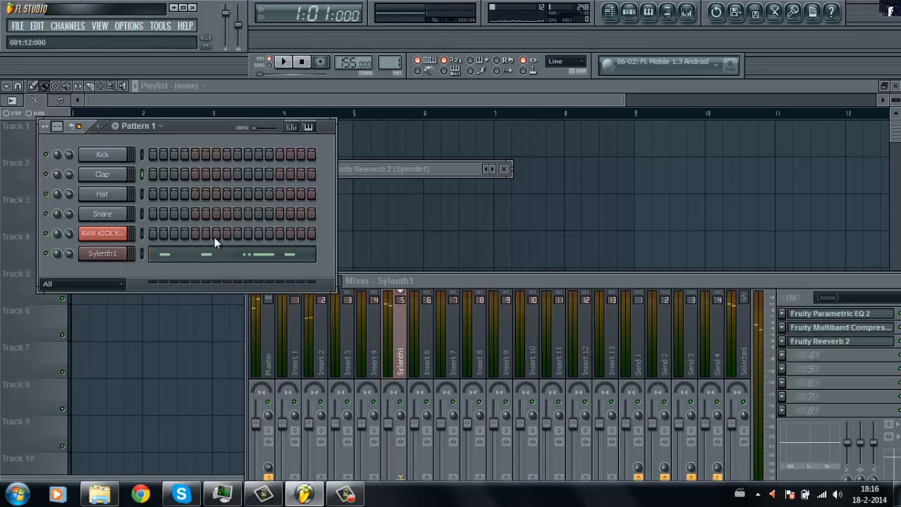
pyautogui.click(115, 239)
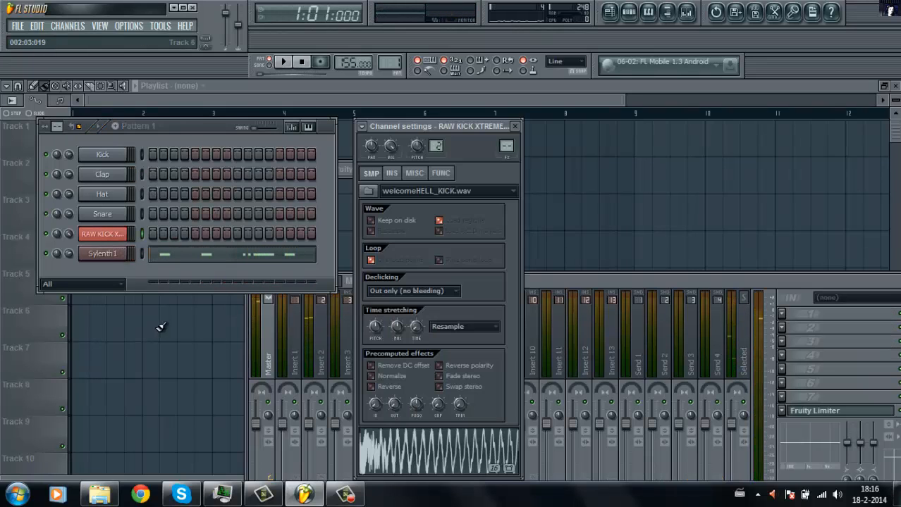
pyautogui.rightClick(121, 233)
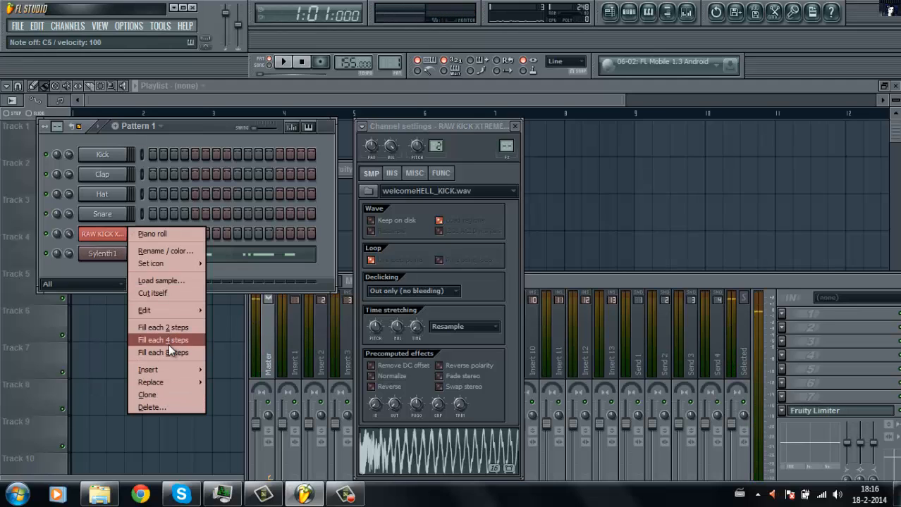
pyautogui.click(158, 341)
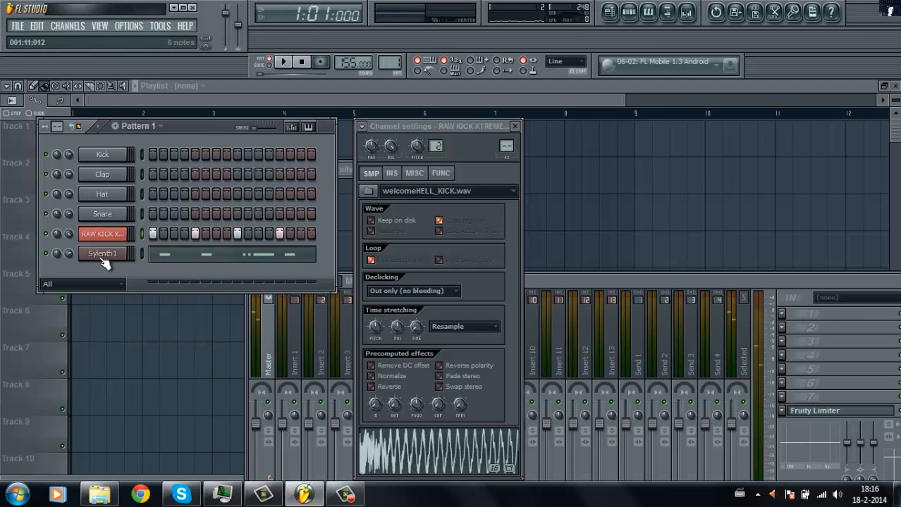
# Raise the Sylenth1 channel's volume while playing the kick and synth pattern, then stop playback.
pyautogui.press('space')
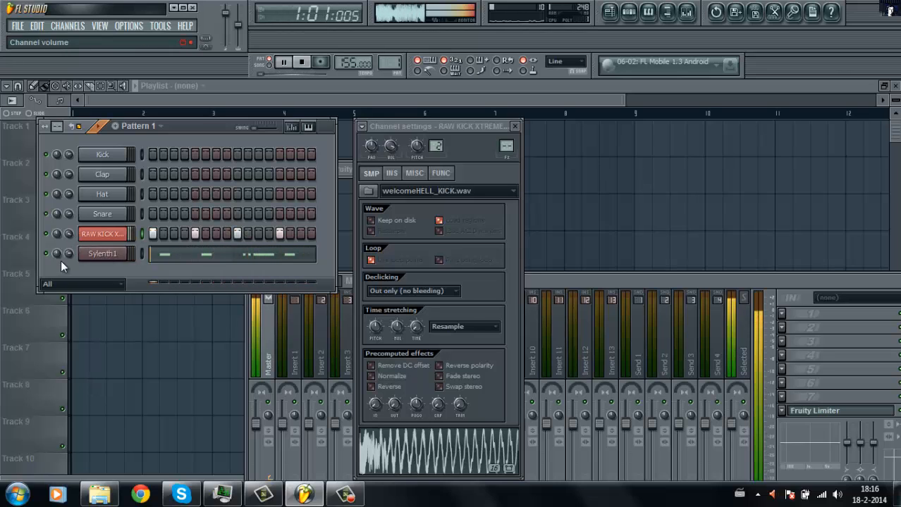
pyautogui.moveTo(70, 255); pyautogui.dragTo(72, 230)
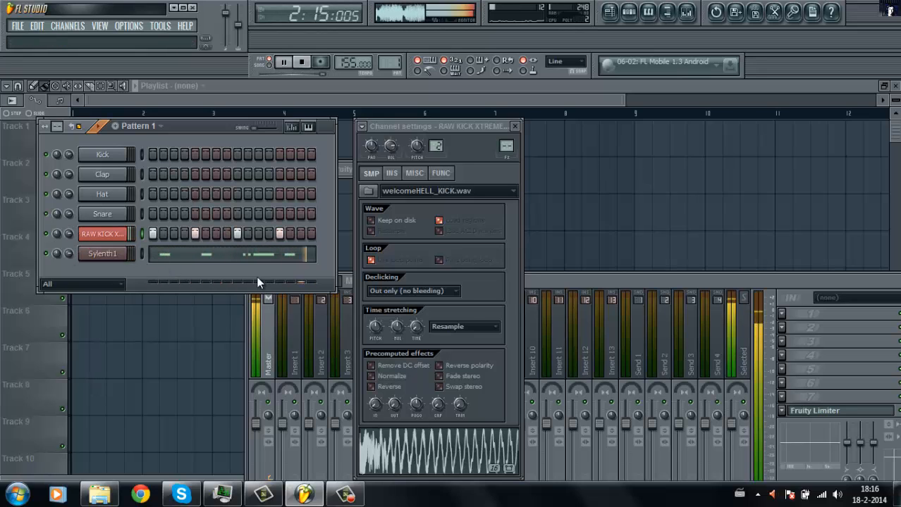
pyautogui.press('space')
# Review the note lengths in the Sylenth1 piano roll, then leave it and reopen the Sylenth1 window.
pyautogui.click(203, 262)
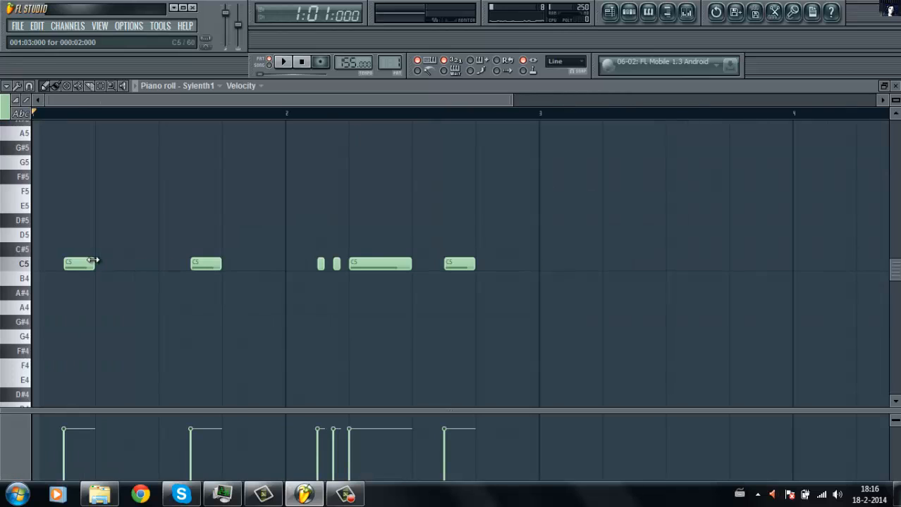
pyautogui.press('Escape')
pyautogui.click(120, 259)
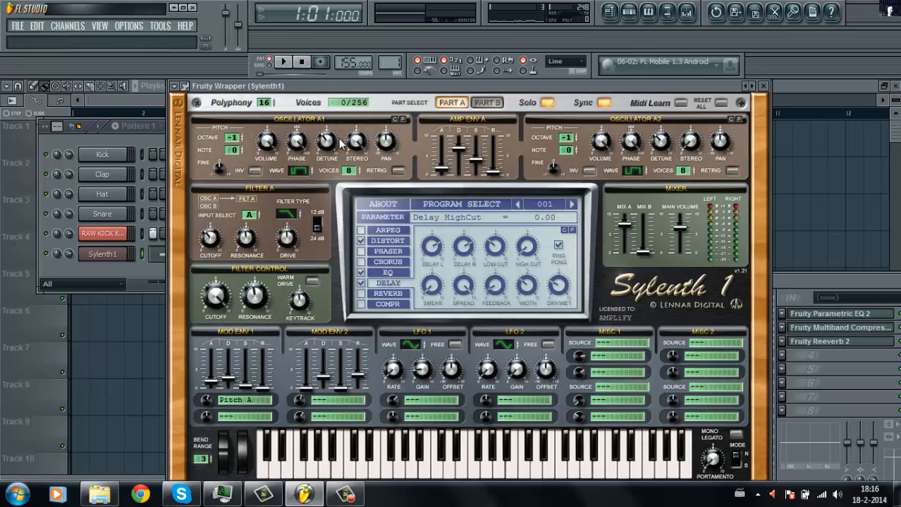
# Raise the detune of Oscillator A1 to about 5.6 and Oscillator A2 to 6.16 while the pattern plays, then stop playback.
pyautogui.press('space')
pyautogui.moveTo(328, 146); pyautogui.dragTo(328, 119)
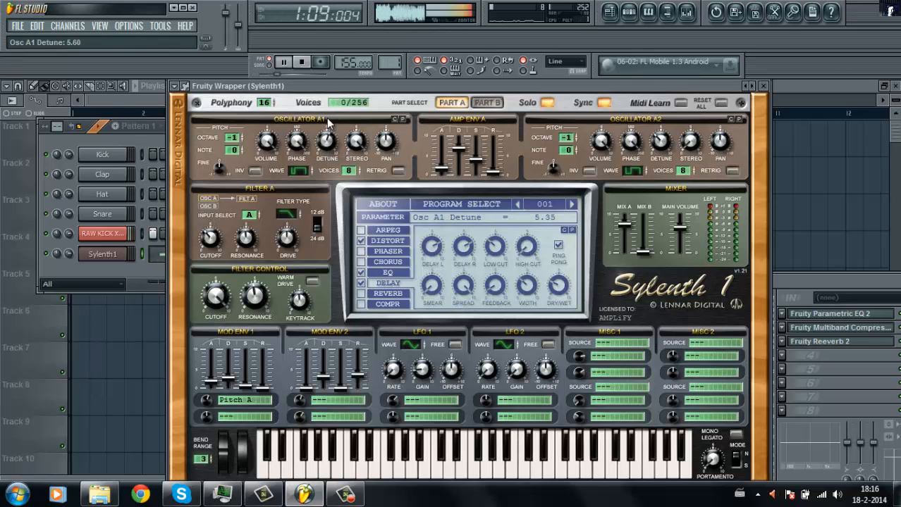
pyautogui.moveTo(660, 143); pyautogui.dragTo(654, 102)
pyautogui.press('space')
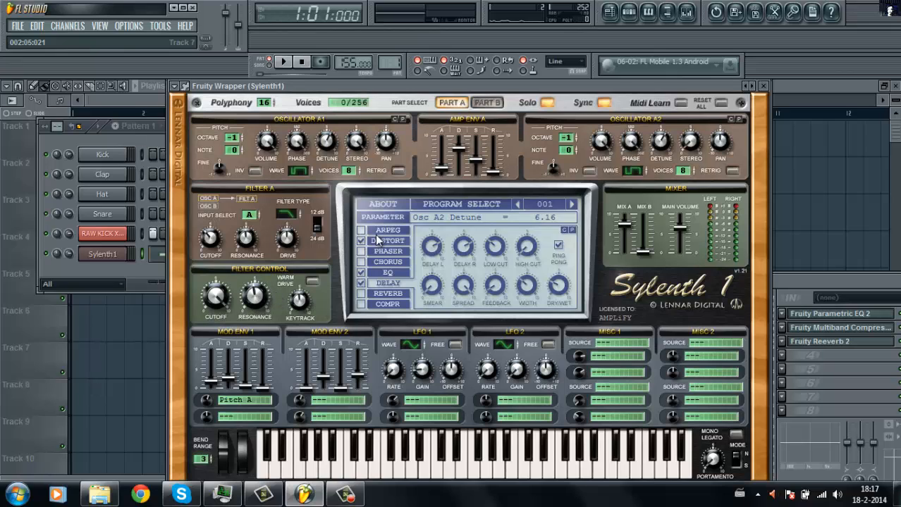
# Review the Fruity Parametric EQ 2 and Fruity Reeverb 2 settings on the Sylenth1 mixer track, then close both effect windows.
pyautogui.click(788, 279)
pyautogui.click(798, 318)
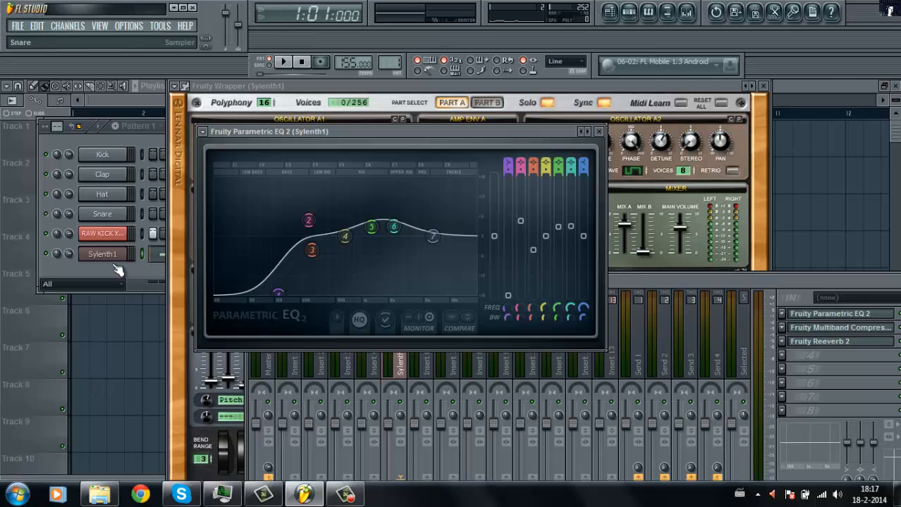
pyautogui.click(831, 331)
pyautogui.click(507, 202)
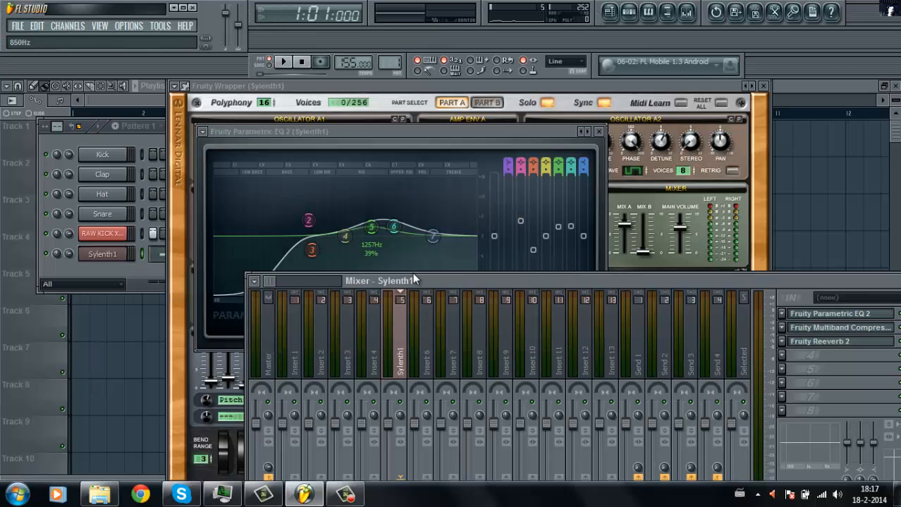
pyautogui.click(819, 345)
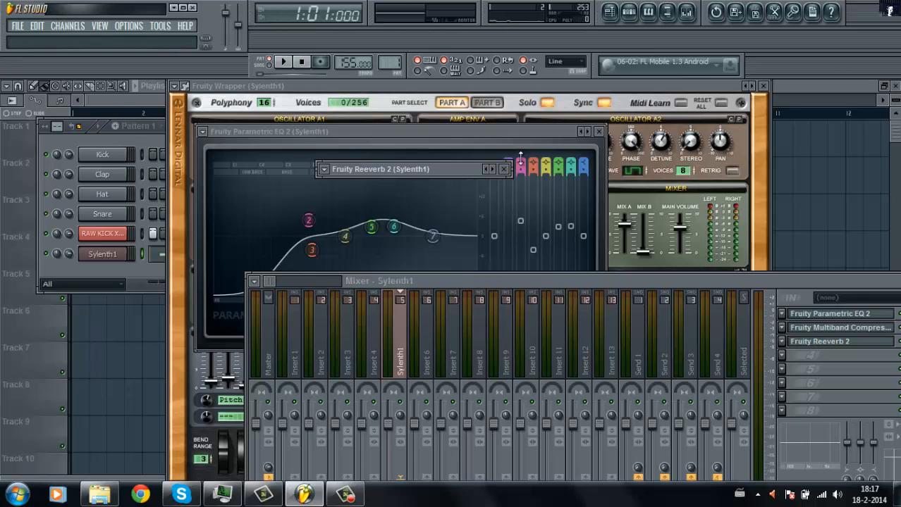
pyautogui.doubleClick(416, 168)
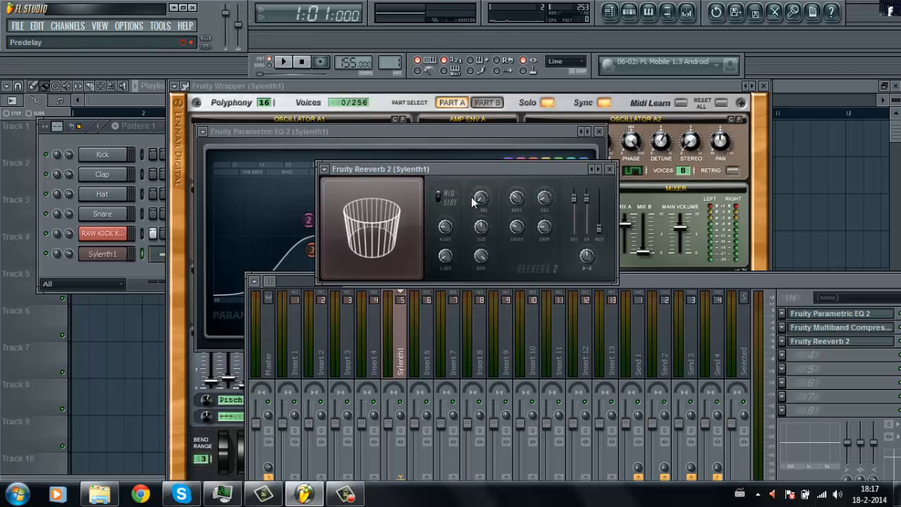
pyautogui.click(609, 169)
pyautogui.click(598, 131)
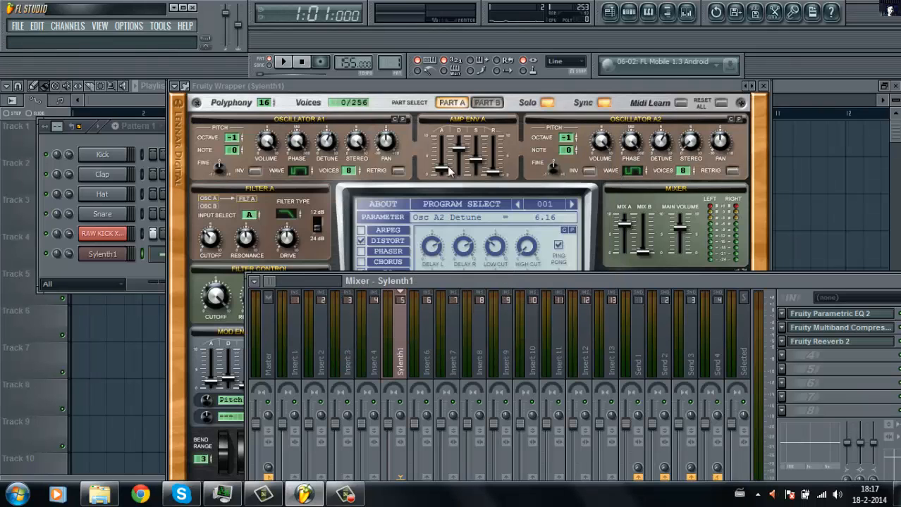
# Close the Sylenth1 window, the mixer and the channel settings, and move the channel rack toward the middle of the playlist.
pyautogui.click(399, 172)
pyautogui.click(399, 172)
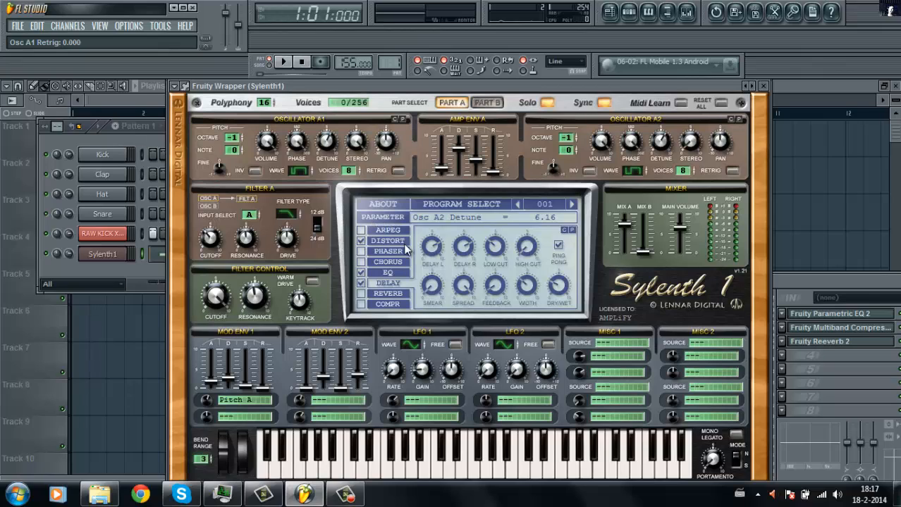
pyautogui.click(764, 88)
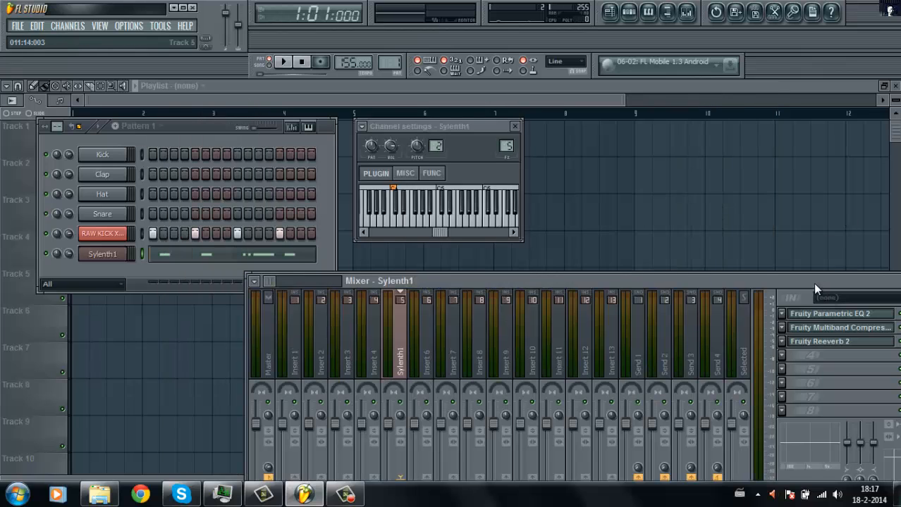
pyautogui.moveTo(813, 282); pyautogui.dragTo(585, 213)
pyautogui.click(689, 210)
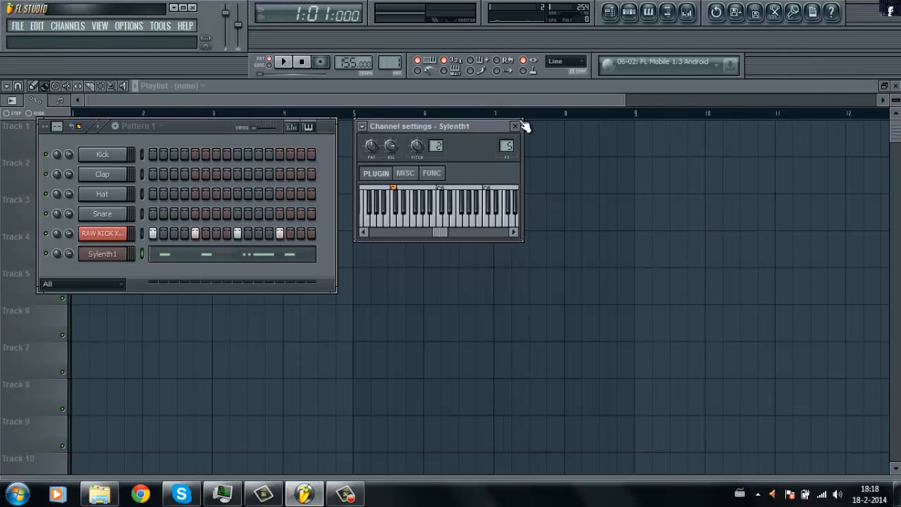
pyautogui.click(514, 126)
pyautogui.moveTo(238, 127); pyautogui.dragTo(474, 177)
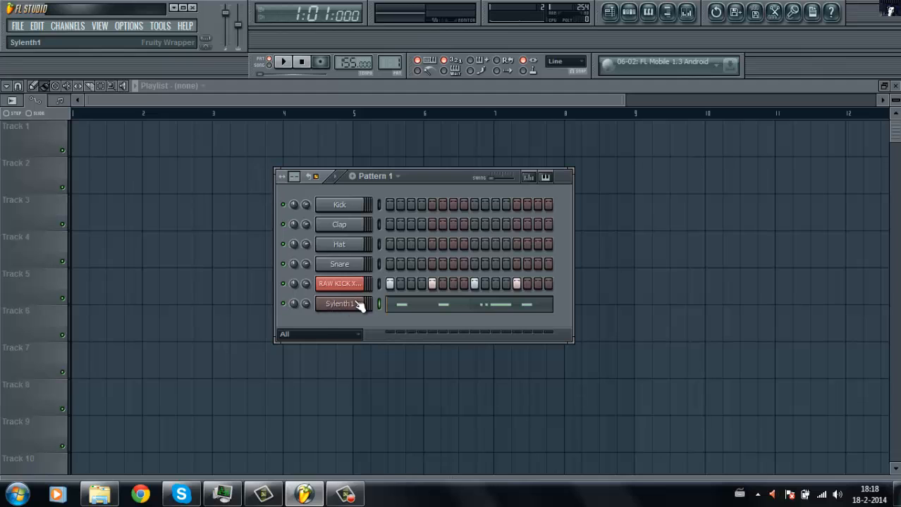
# Reopen Sylenth1 to review its final settings, close it with its channel settings, and reposition the channel rack over the playlist.
pyautogui.click(328, 307)
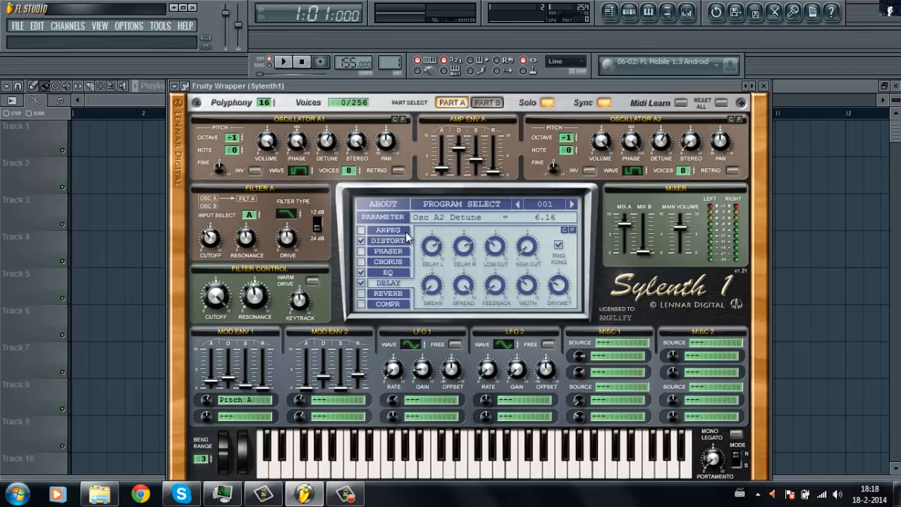
pyautogui.click(762, 86)
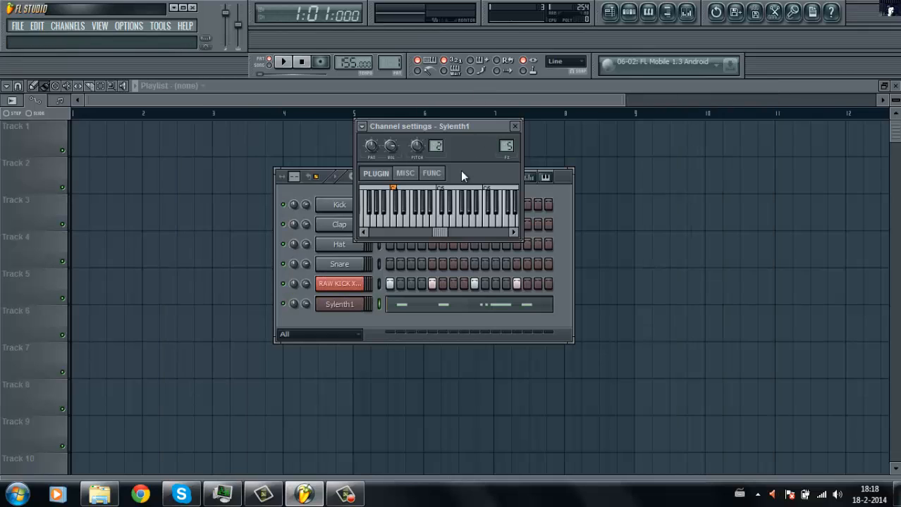
pyautogui.click(516, 126)
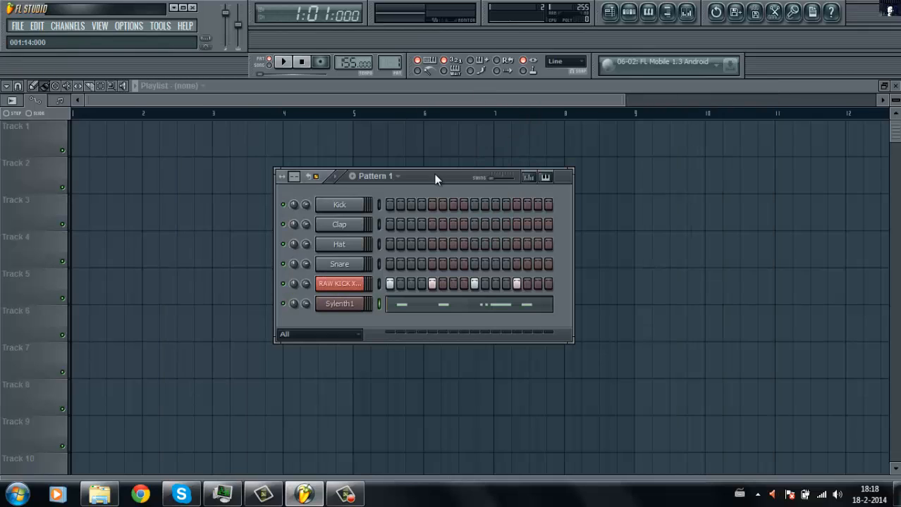
pyautogui.moveTo(432, 176); pyautogui.dragTo(502, 129)
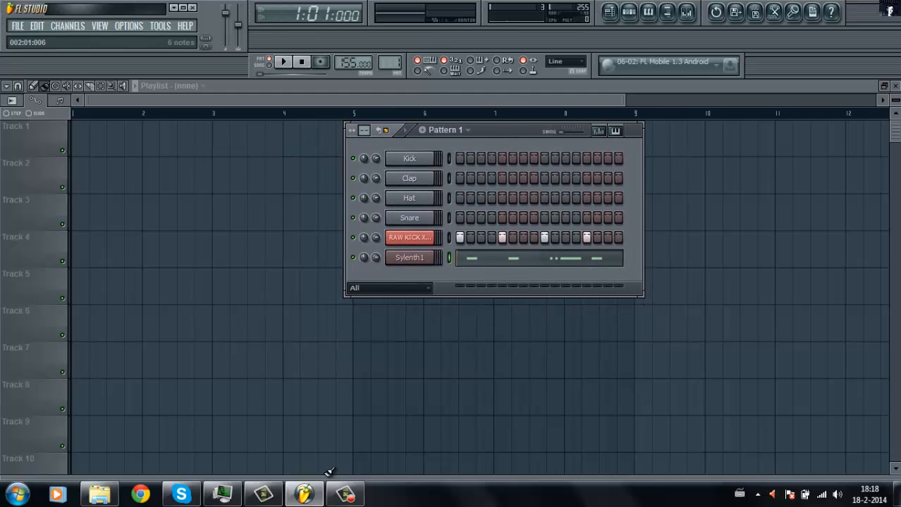